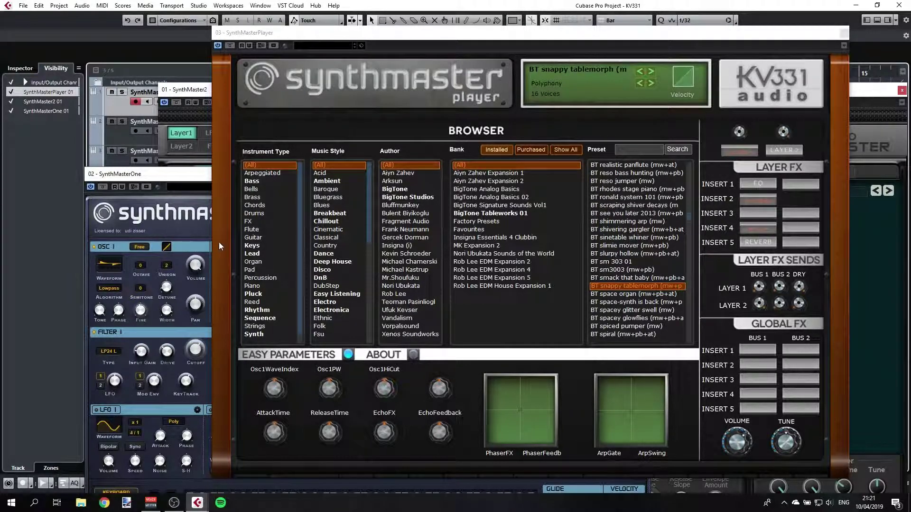
Step: Bring the SynthMaster2, SynthMasterOne and SynthMasterPlayer windows to the front one after another to compare the three synths
click(185, 104)
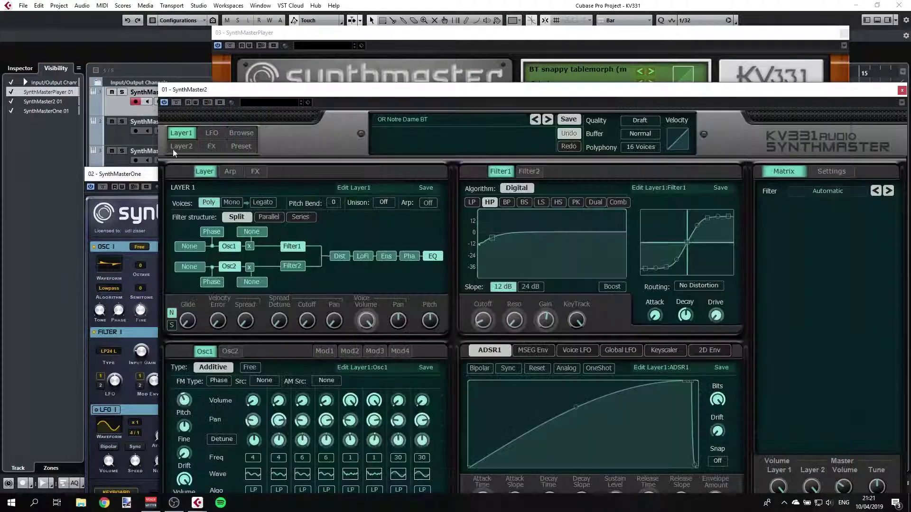
click(137, 174)
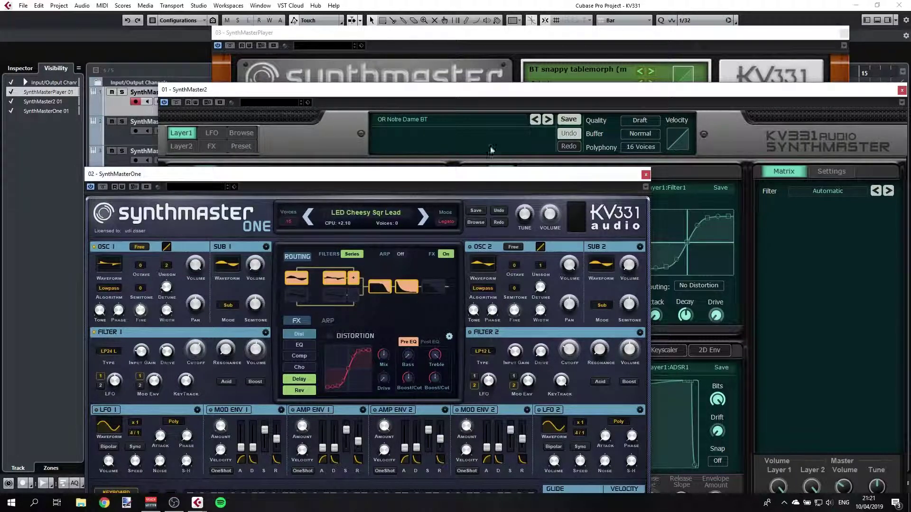
mouse_move(793, 147)
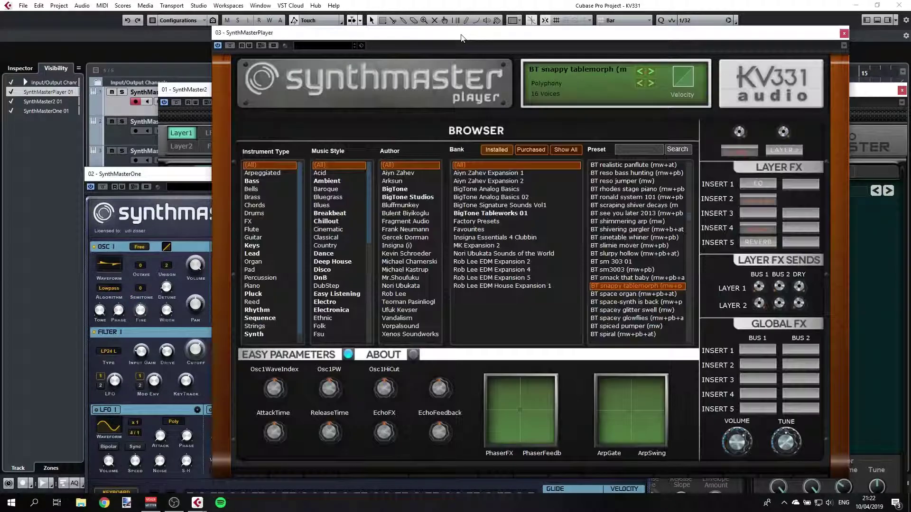
click(469, 33)
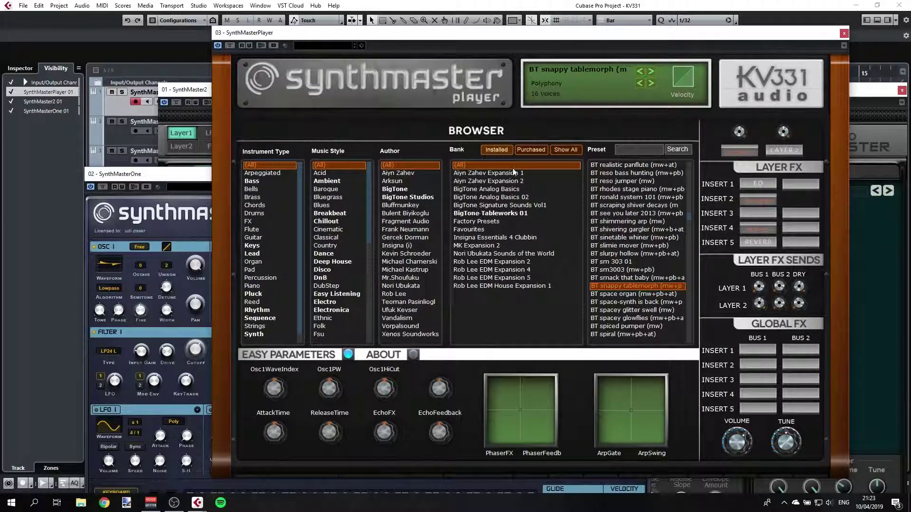
Step: Browse the purchased and complete product lists and view the Nori Ubukata Historical Synth Giants and Art Rock Basics bank details
click(530, 150)
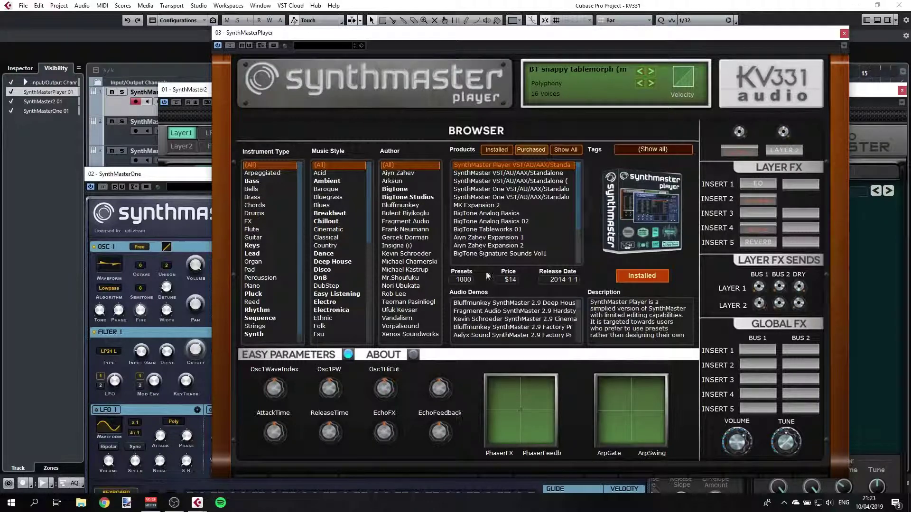
drag(579, 185, 574, 218)
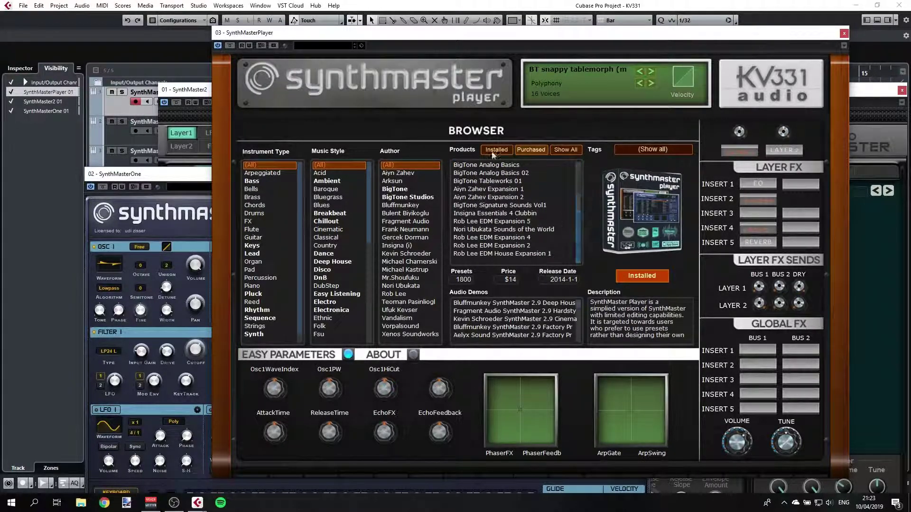
click(562, 149)
drag(579, 175, 576, 256)
click(503, 213)
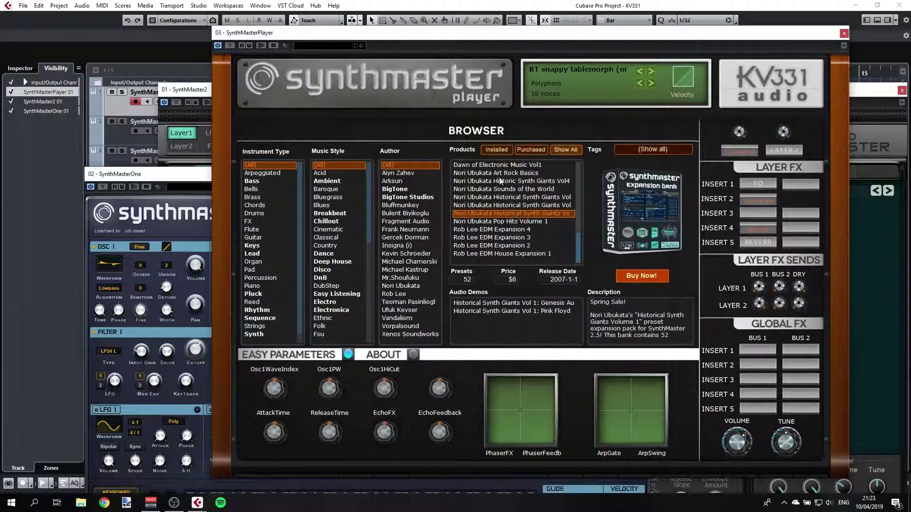
click(502, 173)
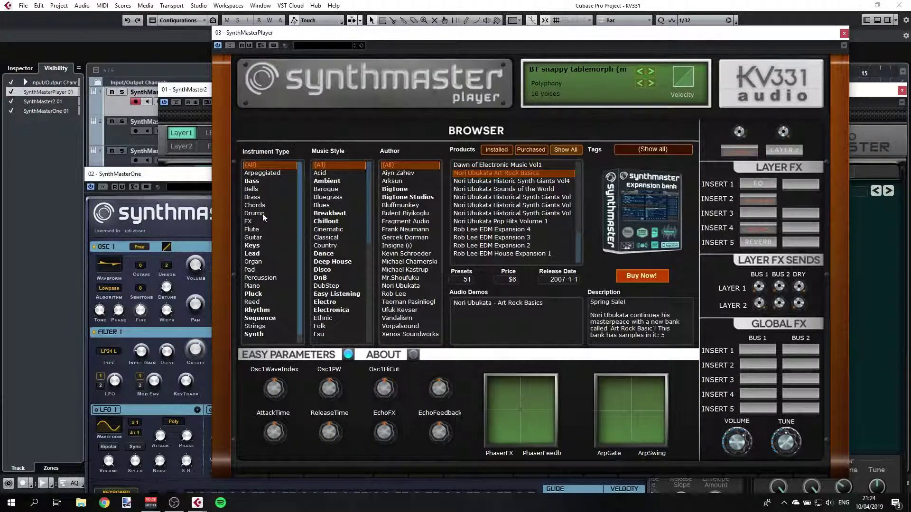
Step: Filter the installed presets to the Chords instrument type and load CH Chicago Tribute 01 BT
click(496, 149)
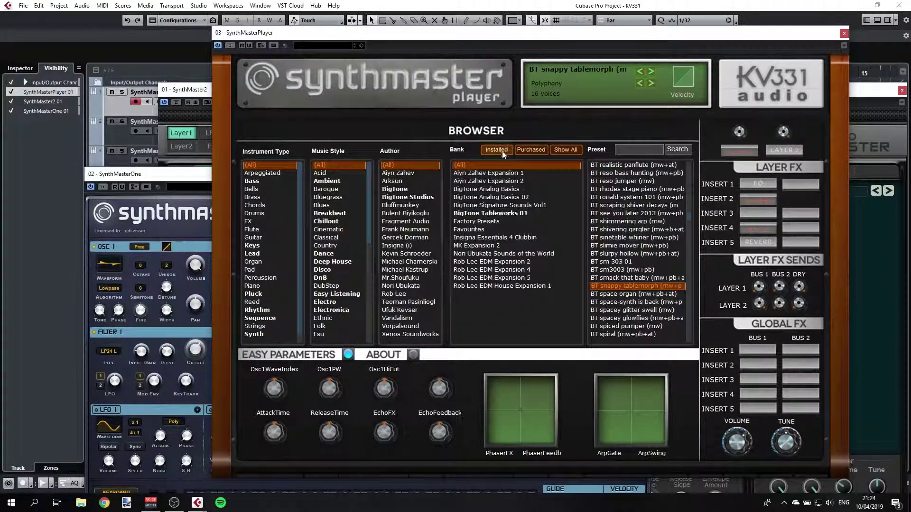
click(255, 206)
click(621, 301)
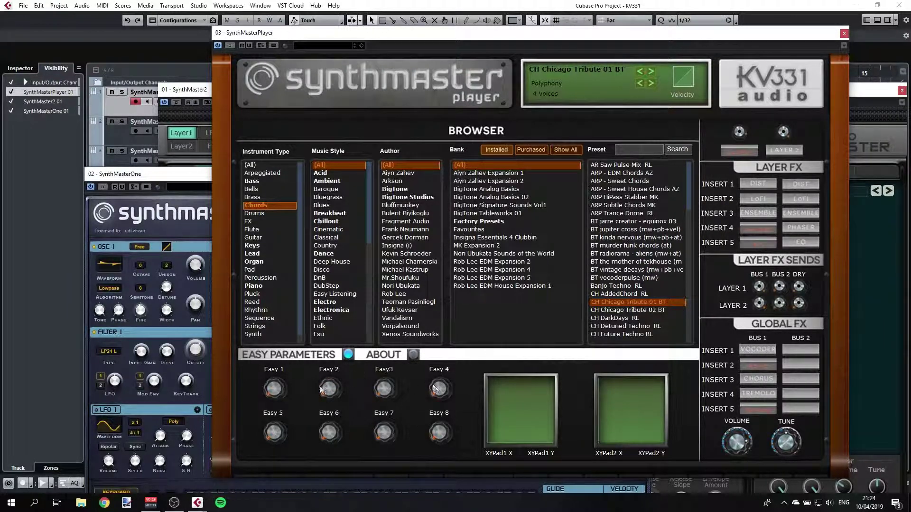
Step: Load the BT jarre creator - equinox 03 preset and adjust its ReleaseTime knob and EnsembleFX/DistFX pad
click(621, 222)
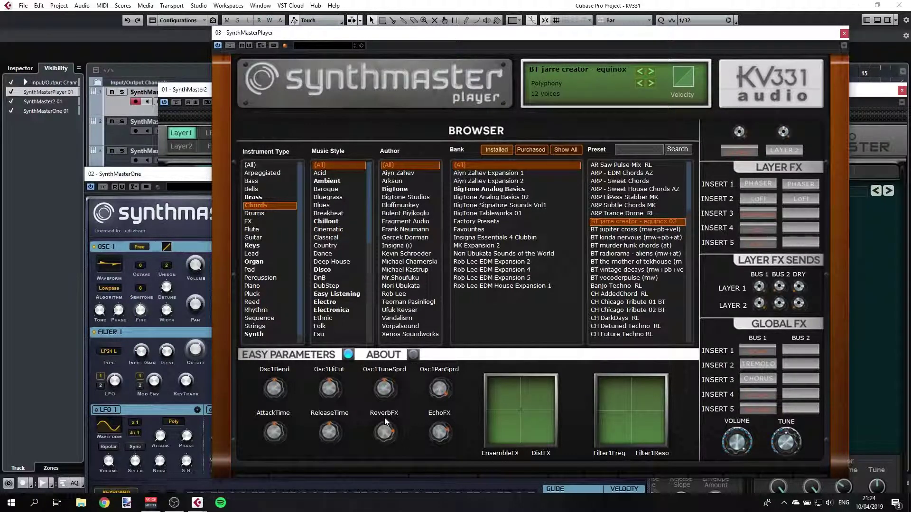
drag(329, 435, 326, 431)
drag(521, 417, 527, 401)
Step: Audition the ARP - Sweet Chords preset and switch to BT jupiter cross
click(625, 180)
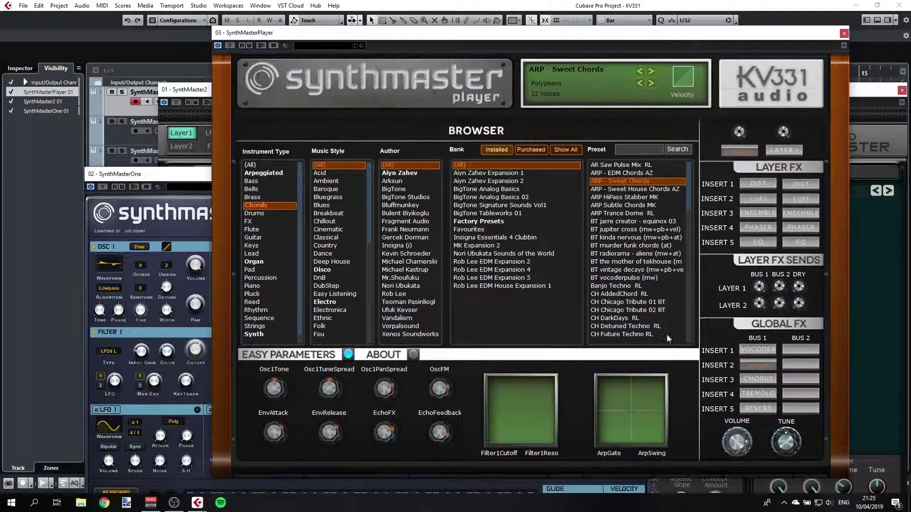
click(616, 230)
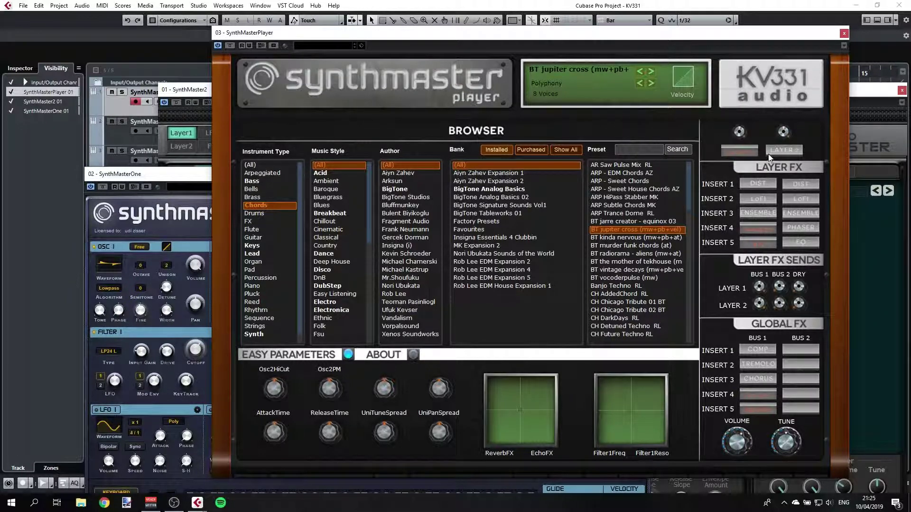
Step: Bring SynthMaster2 to the front fully in view with its track selected, and look at Layer 2 before returning to Layer 1
click(195, 98)
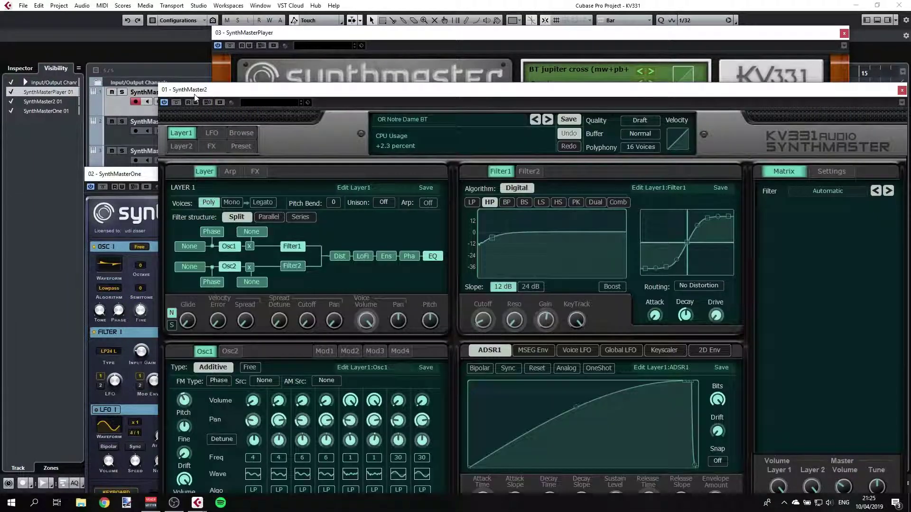
drag(195, 97, 198, 43)
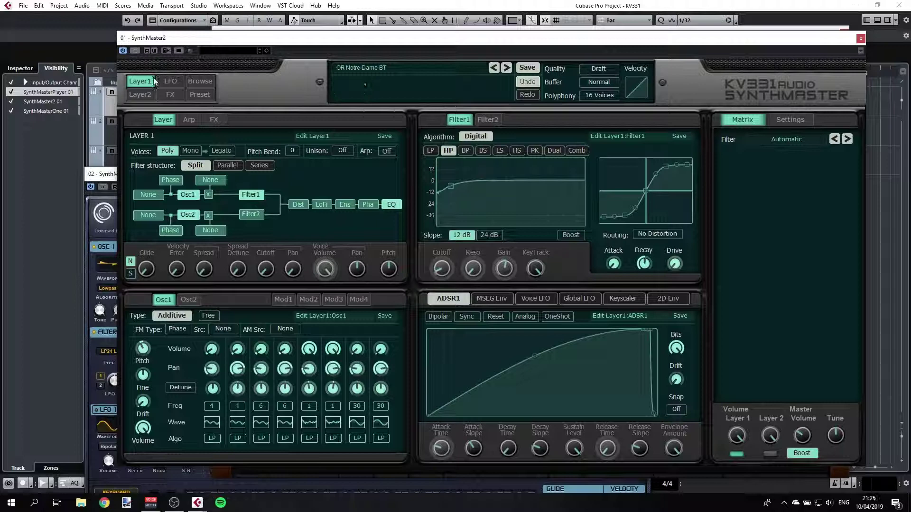
click(110, 129)
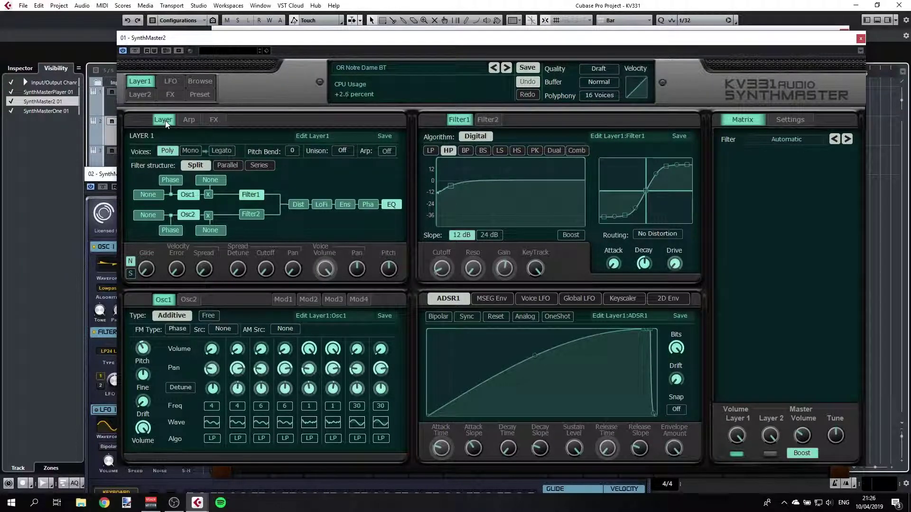
click(140, 93)
click(141, 84)
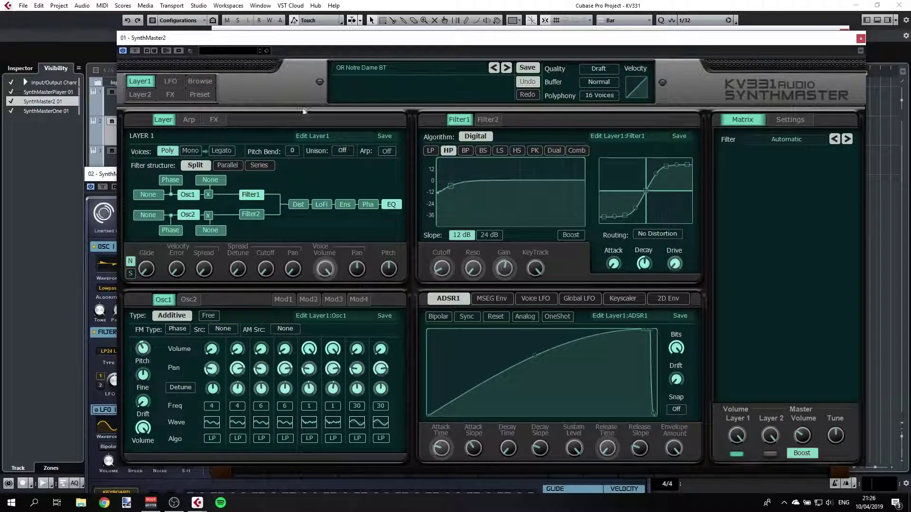
Step: Reset SynthMaster2 to an initialized preset
click(362, 83)
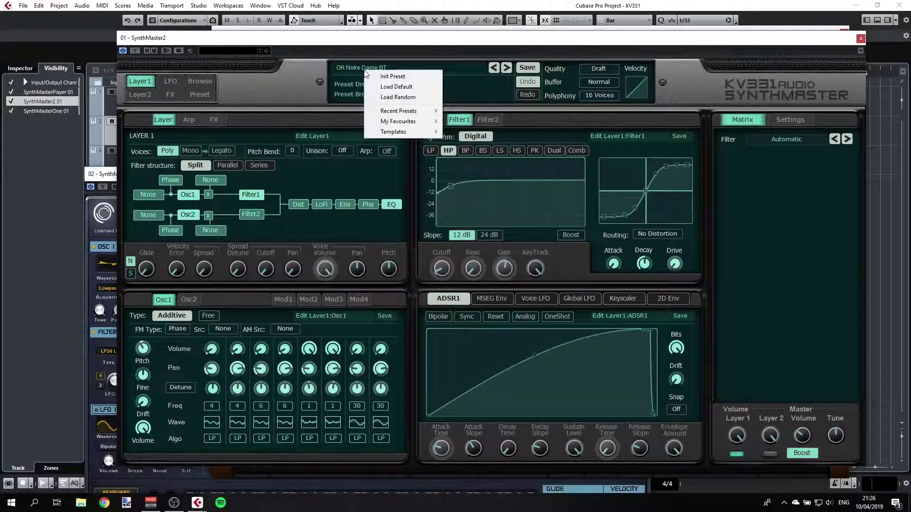
click(390, 78)
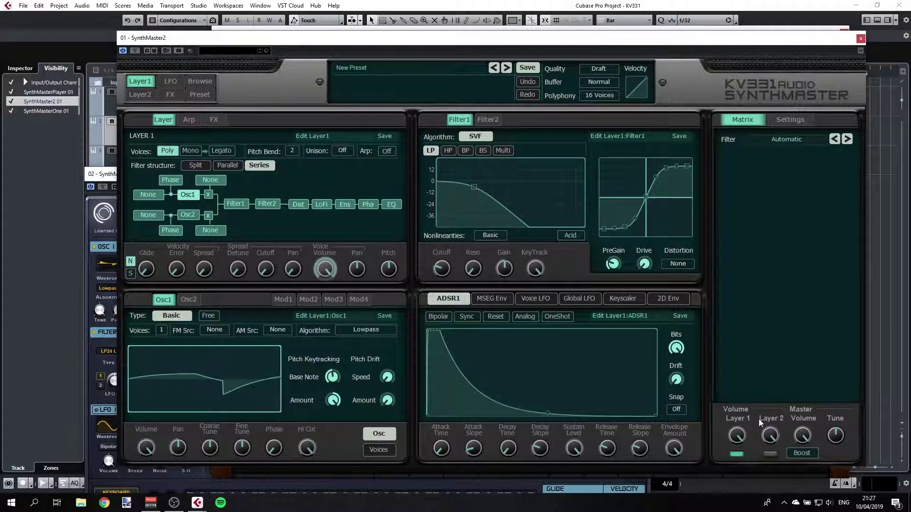
click(767, 453)
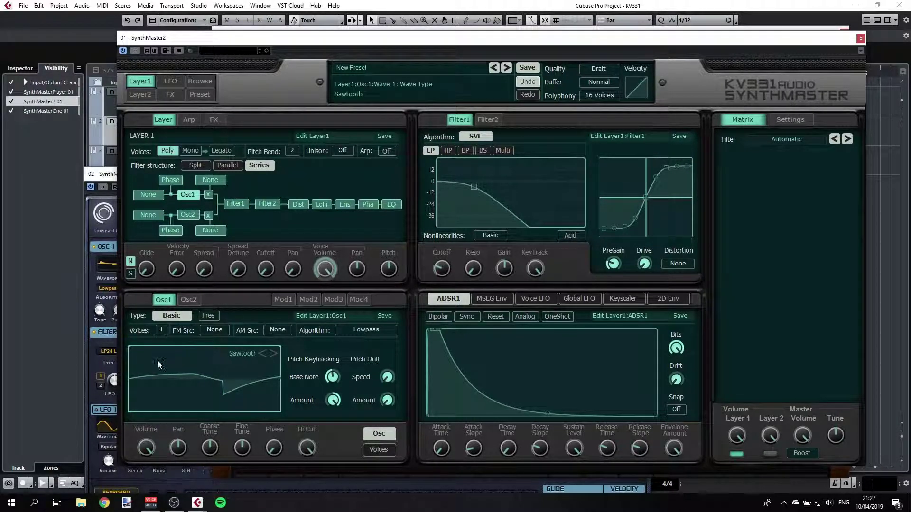
Step: Try the basic waveforms on Layer 1's oscillator 1, starting with Sine and stepping up through the following shapes
click(215, 369)
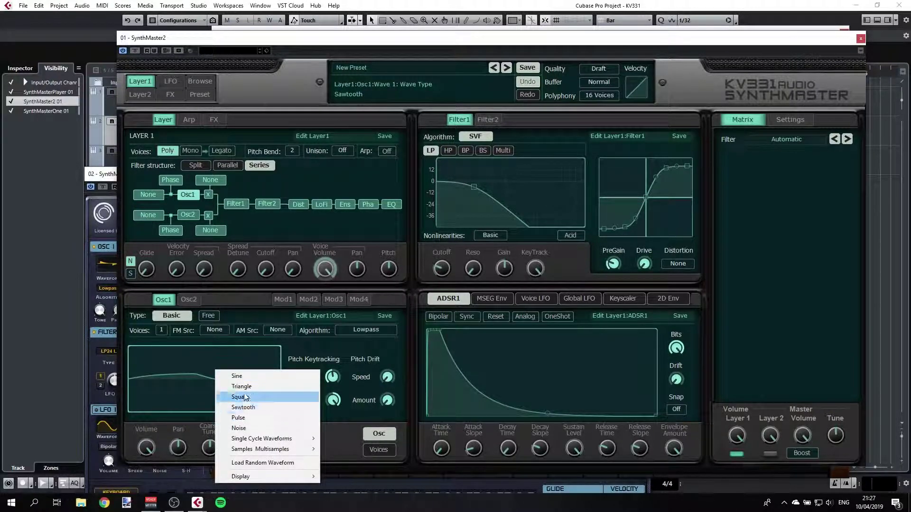
click(247, 377)
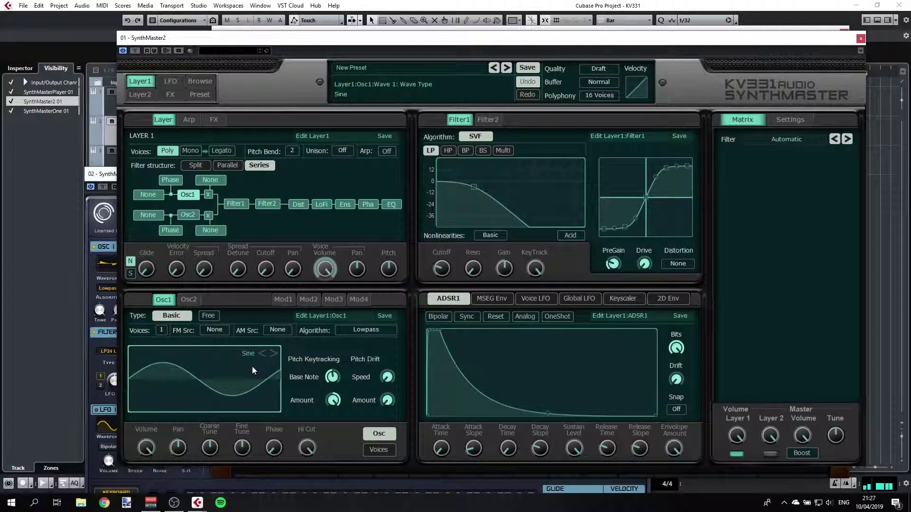
click(274, 354)
click(274, 354)
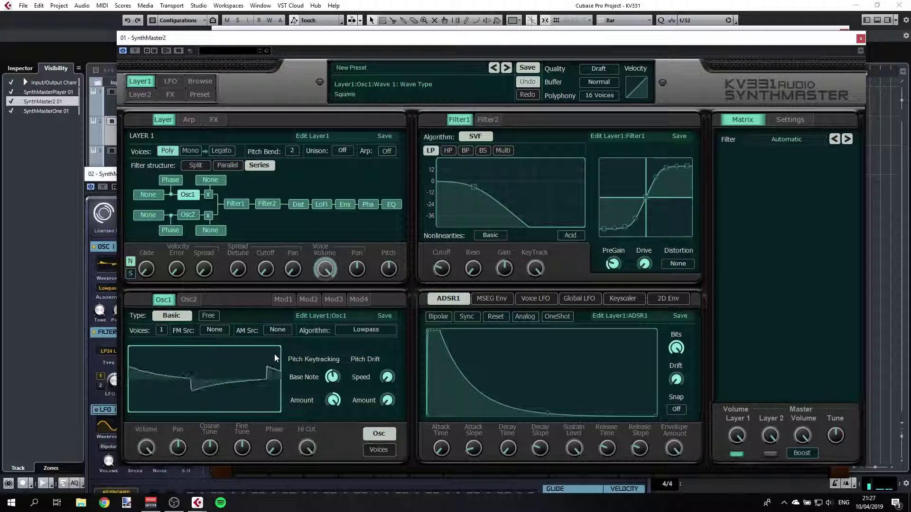
Step: Load a single cycle waveform from the Iterations group into Layer 1's oscillator 1
right_click(212, 369)
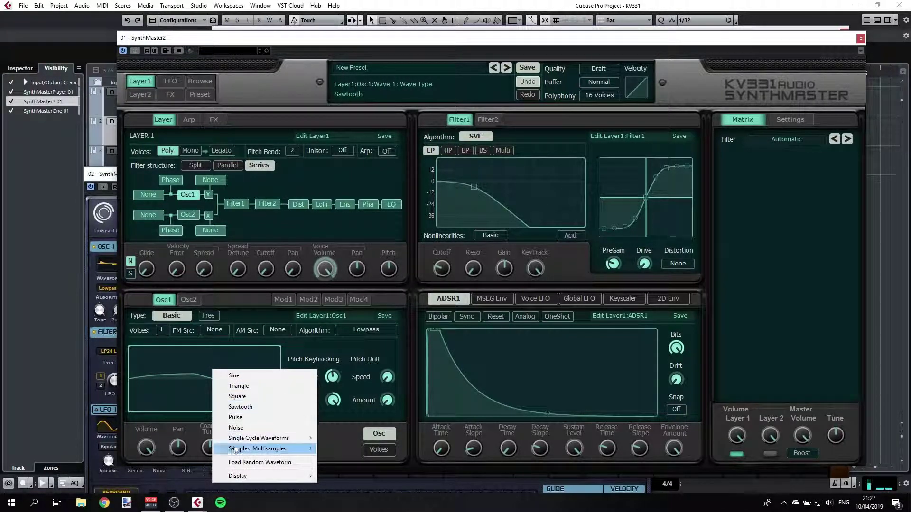
mouse_move(250, 439)
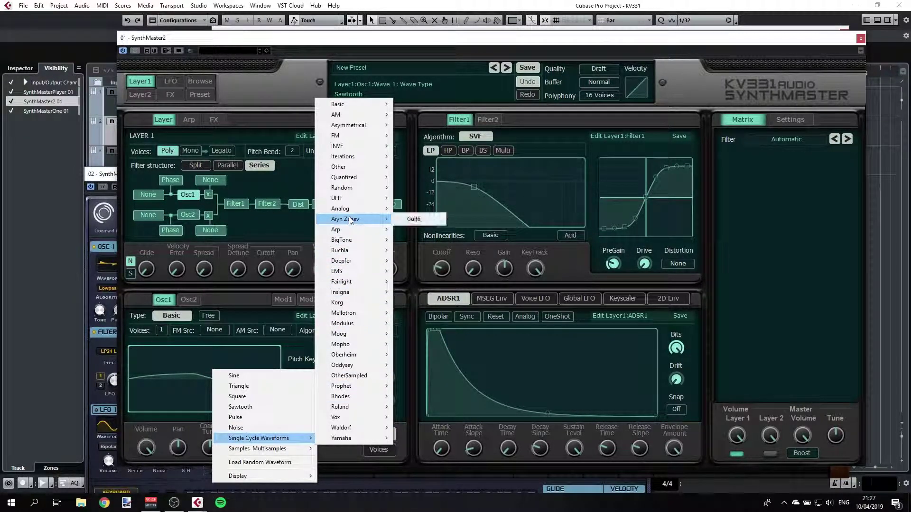
mouse_move(349, 168)
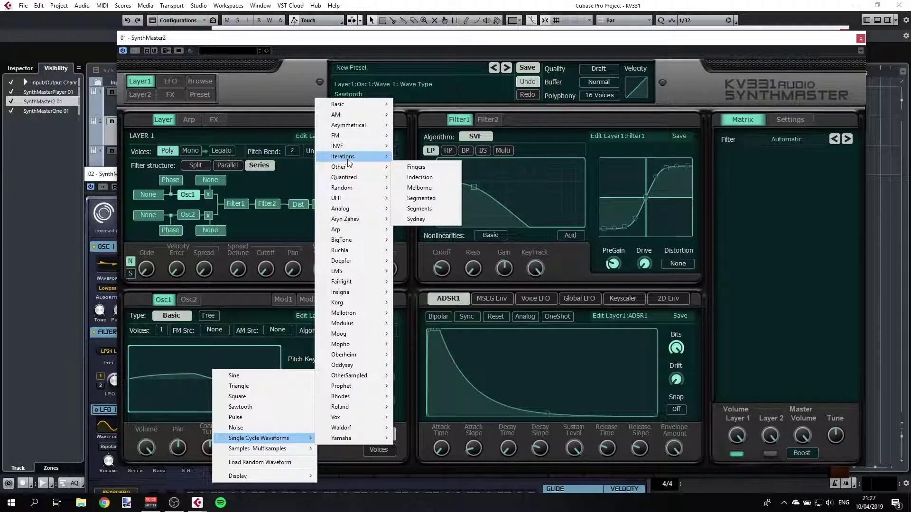
click(428, 157)
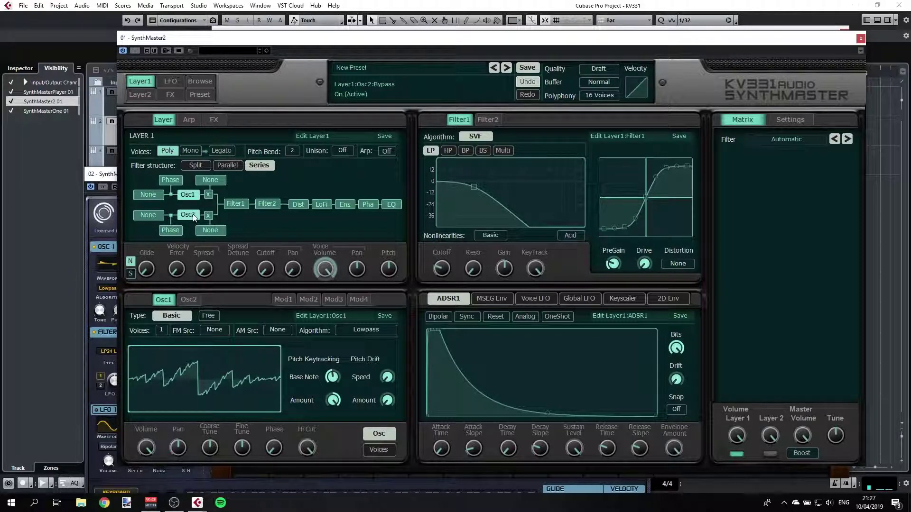
Step: Open the settings of Layer 1's oscillator 2 and set its type to Additive
click(189, 299)
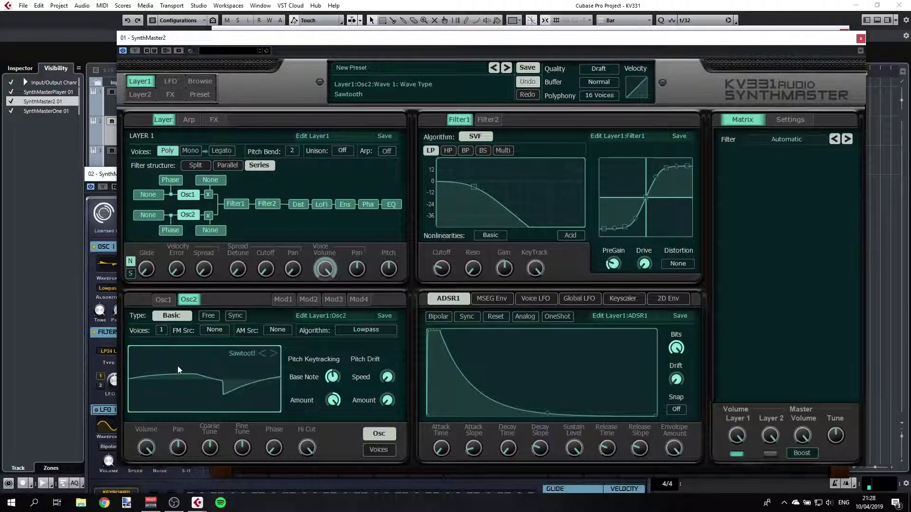
click(170, 317)
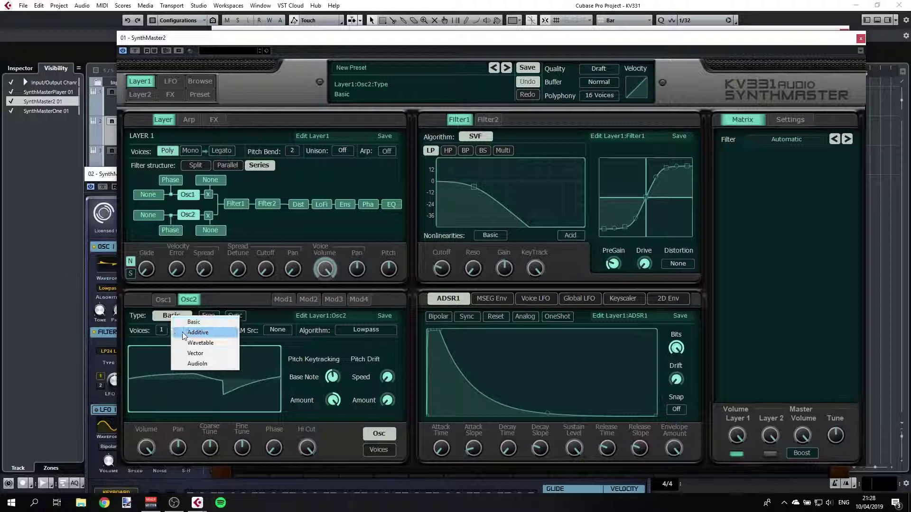
click(206, 332)
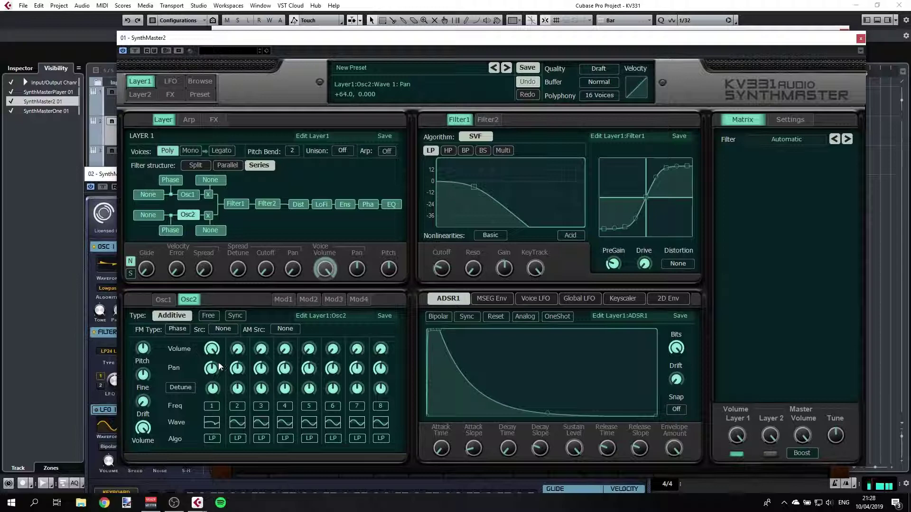
Step: Raise the volumes of waves 2, 3 and 4 in the additive oscillator 2
drag(237, 349, 235, 283)
drag(257, 352, 263, 301)
drag(284, 350, 285, 327)
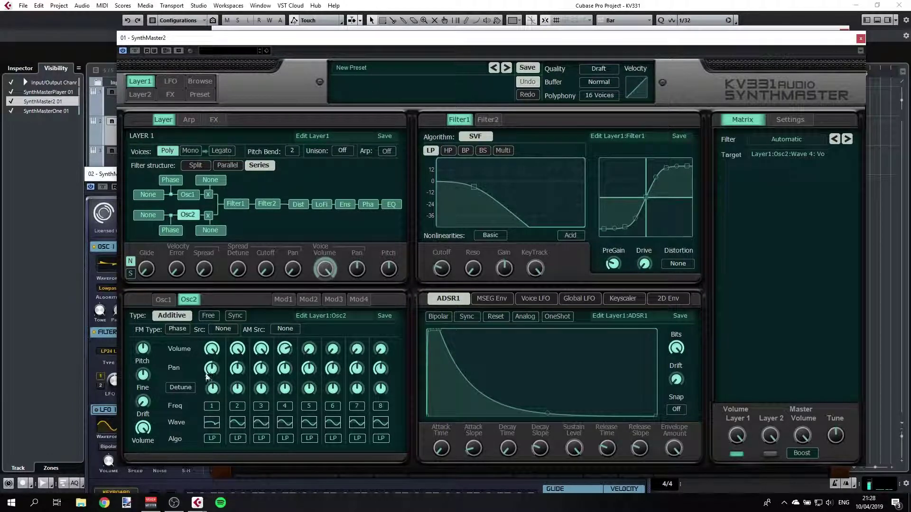
Step: Set the frequency of oscillator 2's wave 2 to 7 semitones and wave 3 to 11 semitones
click(236, 407)
mouse_move(247, 422)
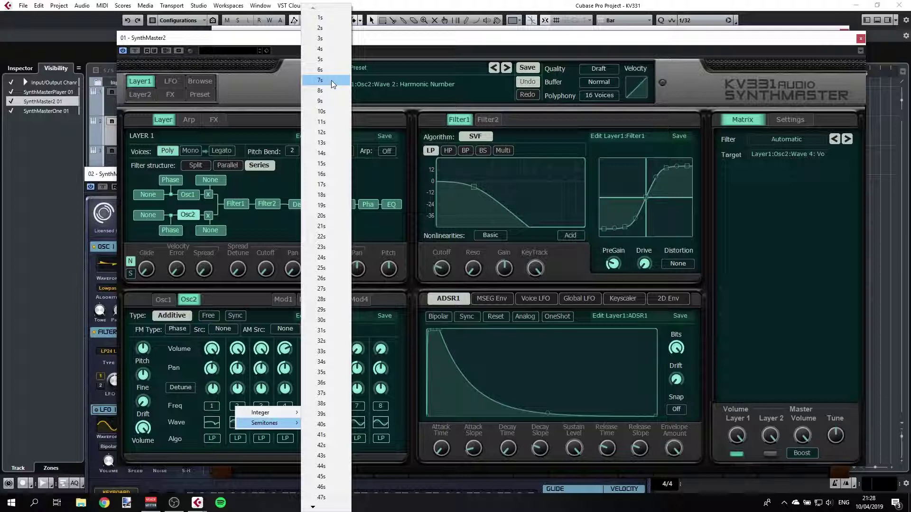
click(331, 81)
click(259, 409)
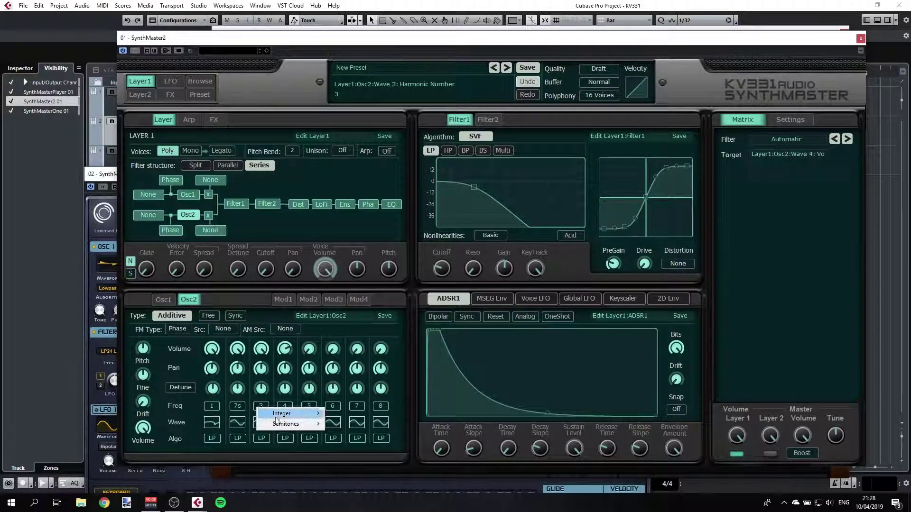
mouse_move(285, 424)
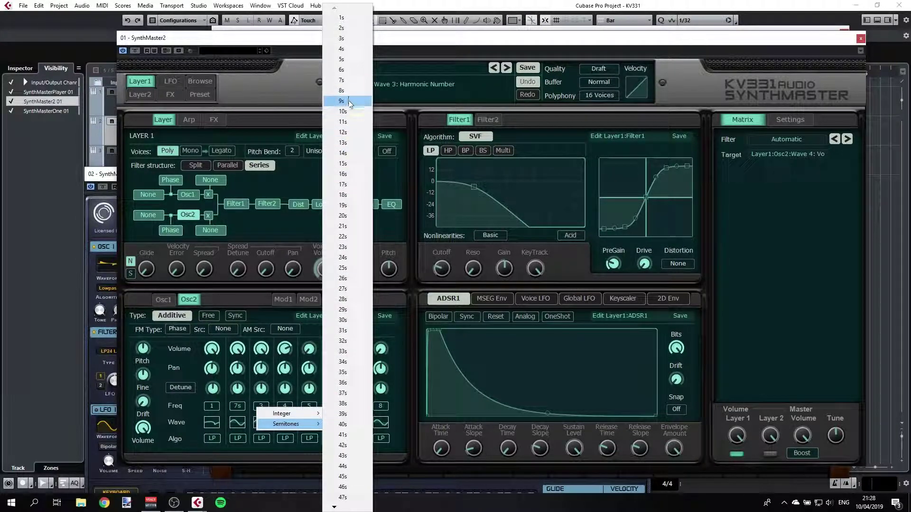
click(343, 122)
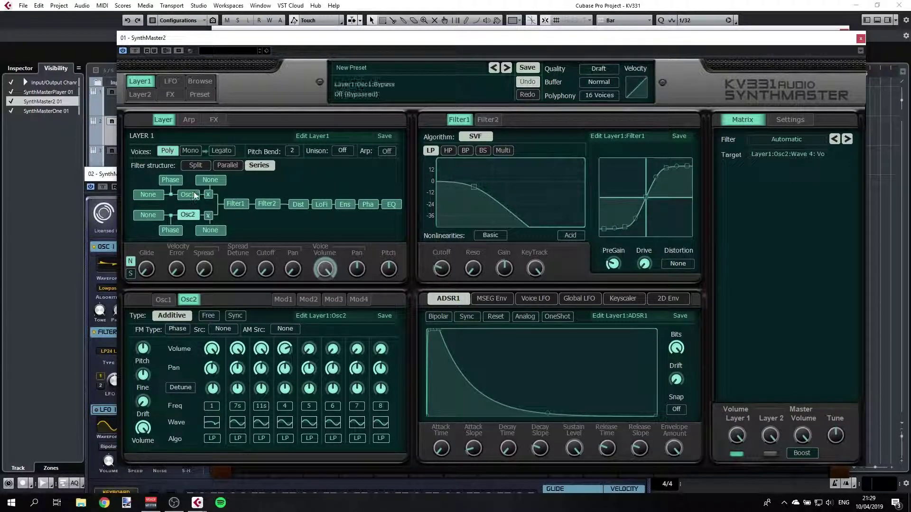
Step: Return to Layer 1's oscillator 1 and set its number of voices to 16
click(164, 299)
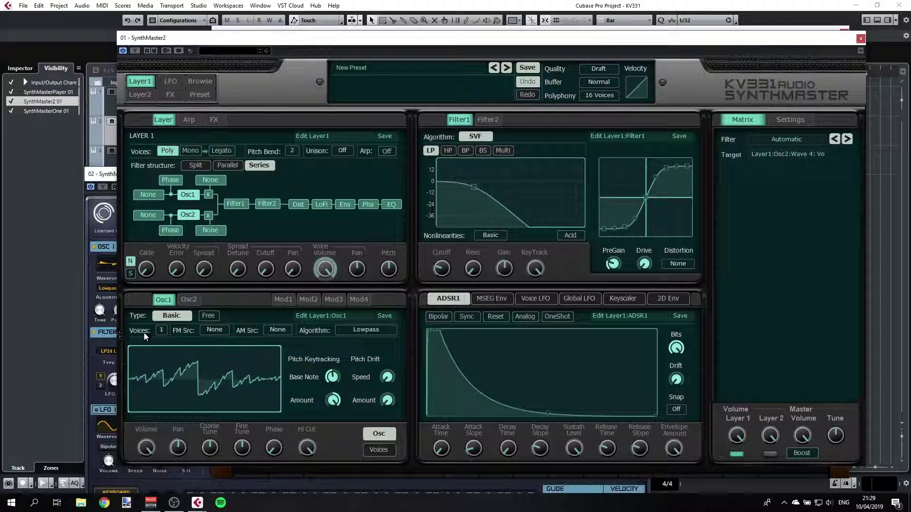
click(162, 330)
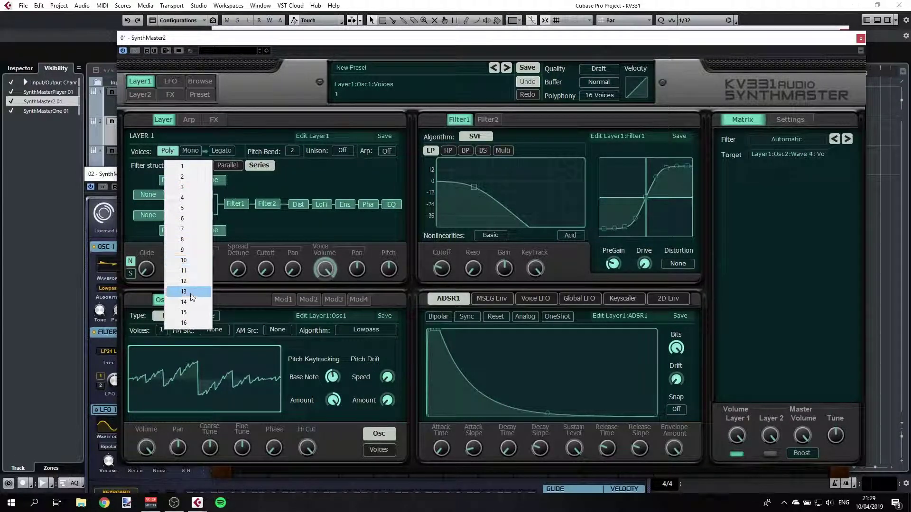
click(190, 323)
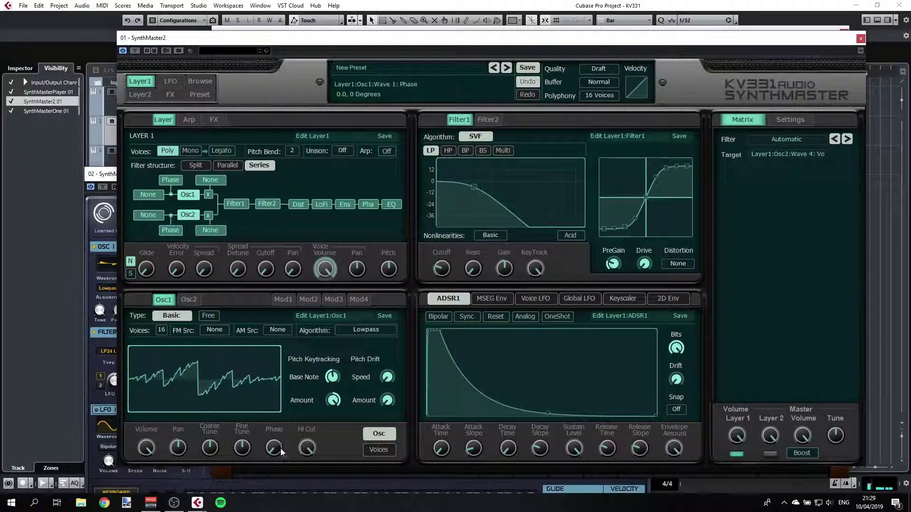
Step: Adjust the phase and coarse tune of Layer 1's oscillator 1
drag(278, 448, 252, 442)
click(210, 446)
drag(216, 466, 209, 448)
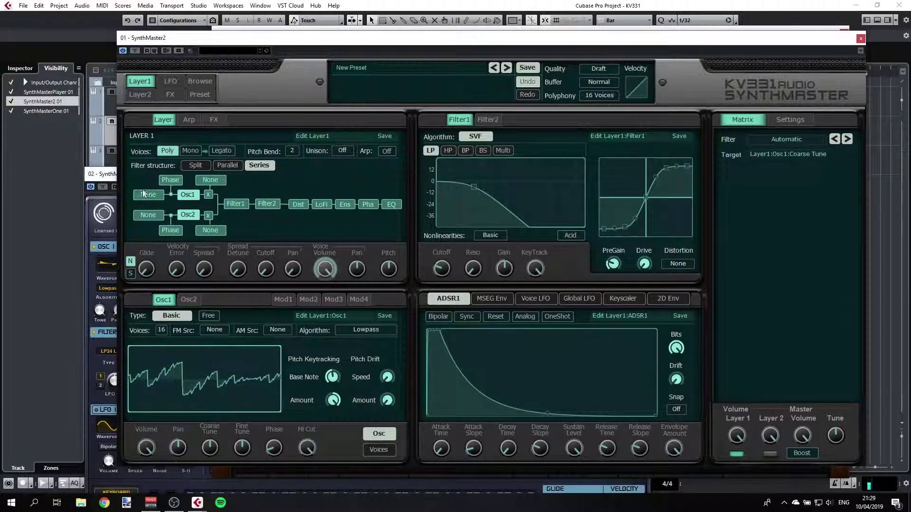
Step: Examine the Modulator 1 settings and the FM source and FM type options for oscillator 1, leaving them unchosen
click(284, 300)
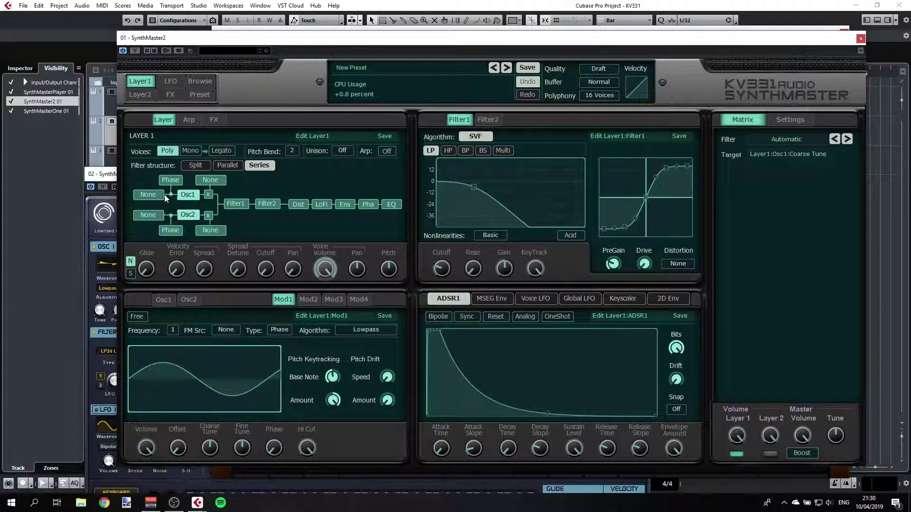
click(152, 195)
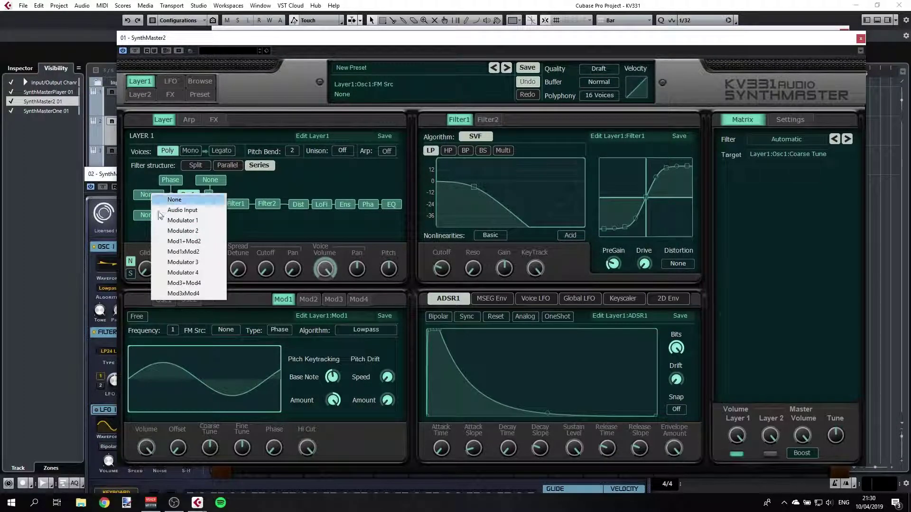
click(227, 178)
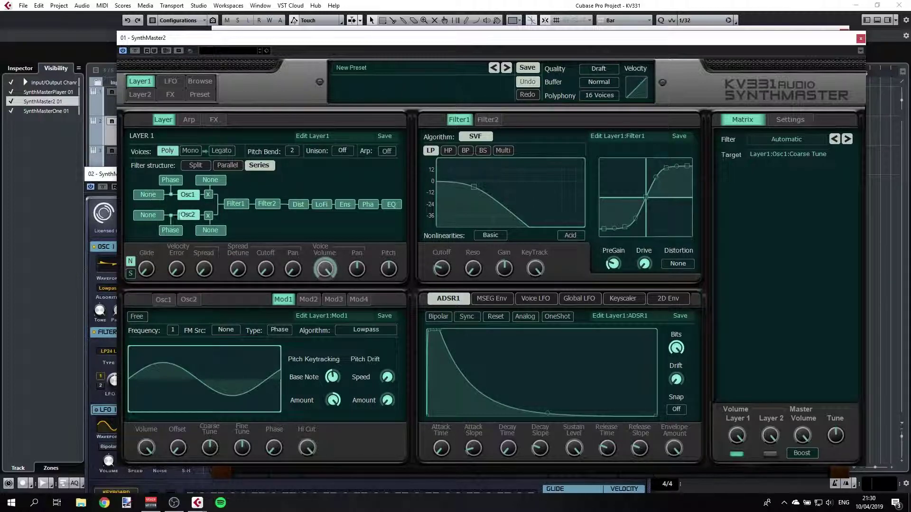
click(171, 183)
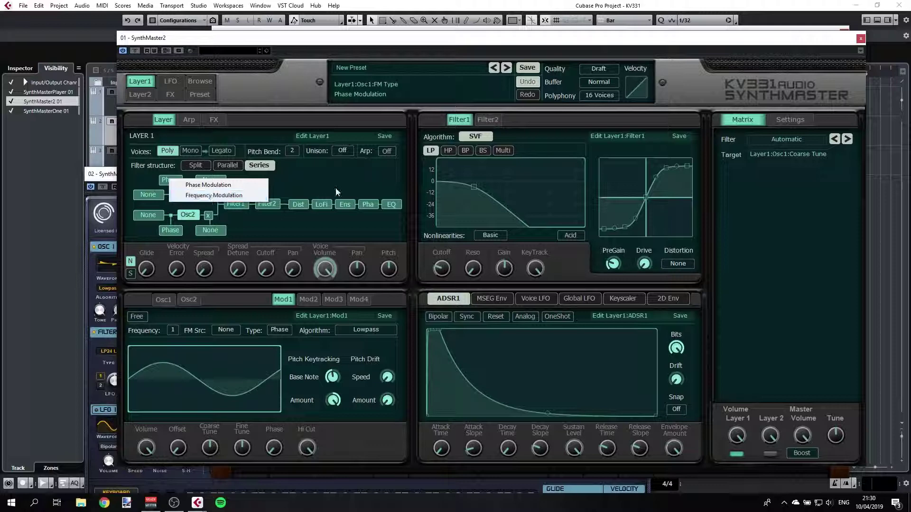
click(312, 186)
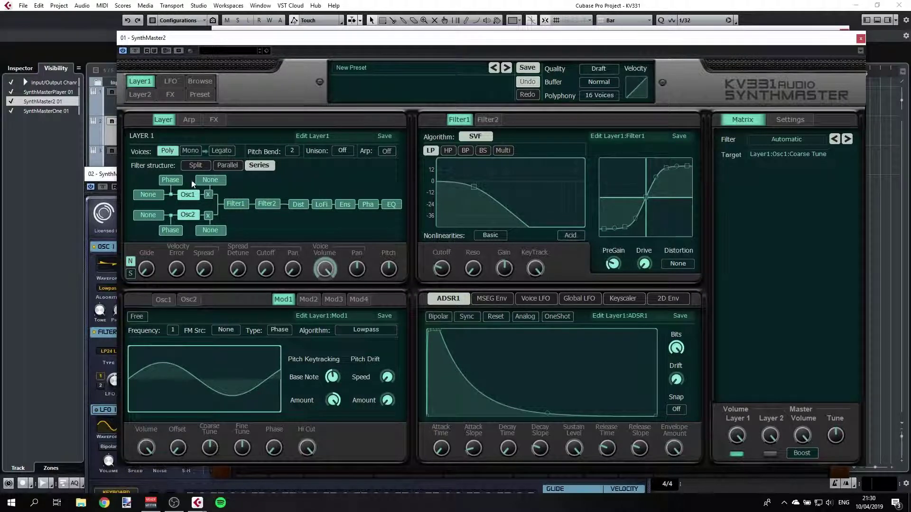
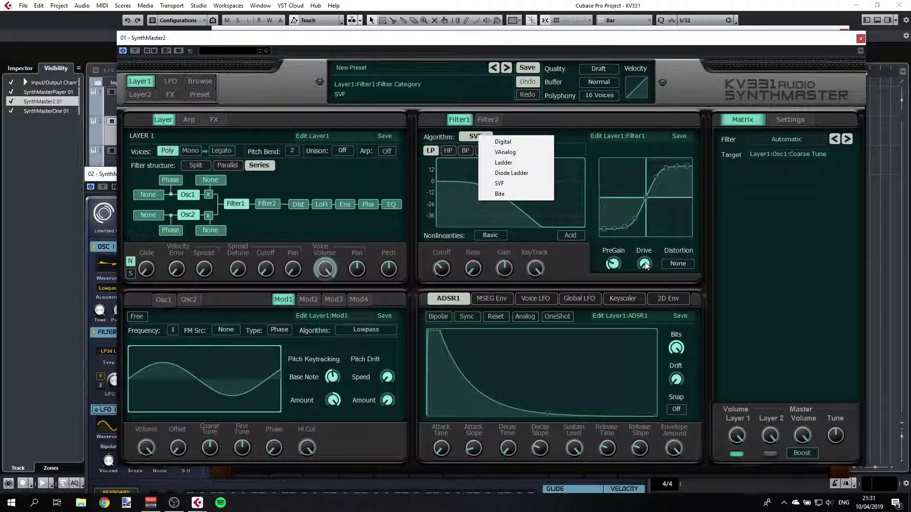
Step: Set Filter 1's algorithm to VAnalog and raise its cutoff and resonance
click(677, 264)
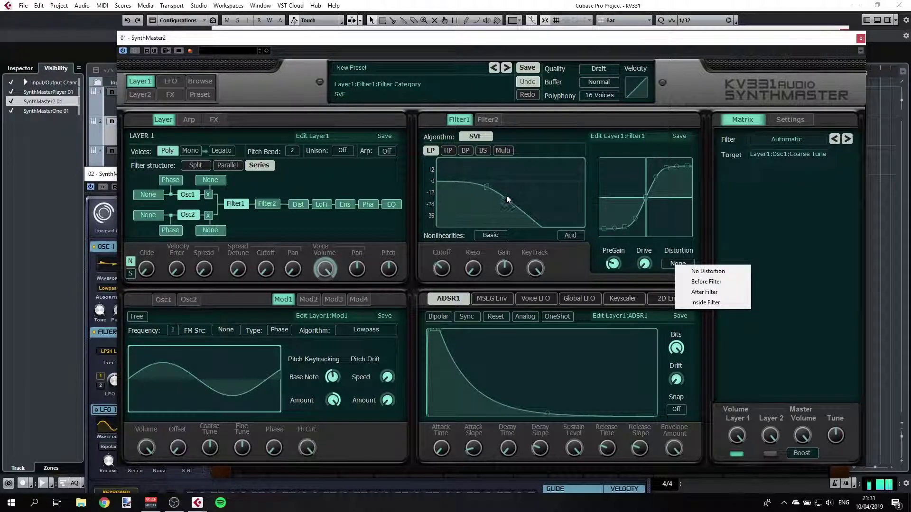
click(489, 186)
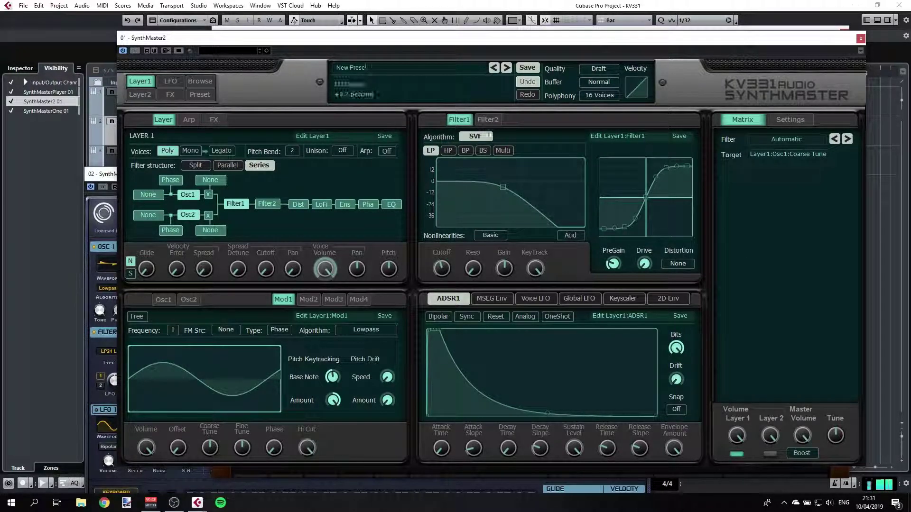
click(476, 137)
click(495, 153)
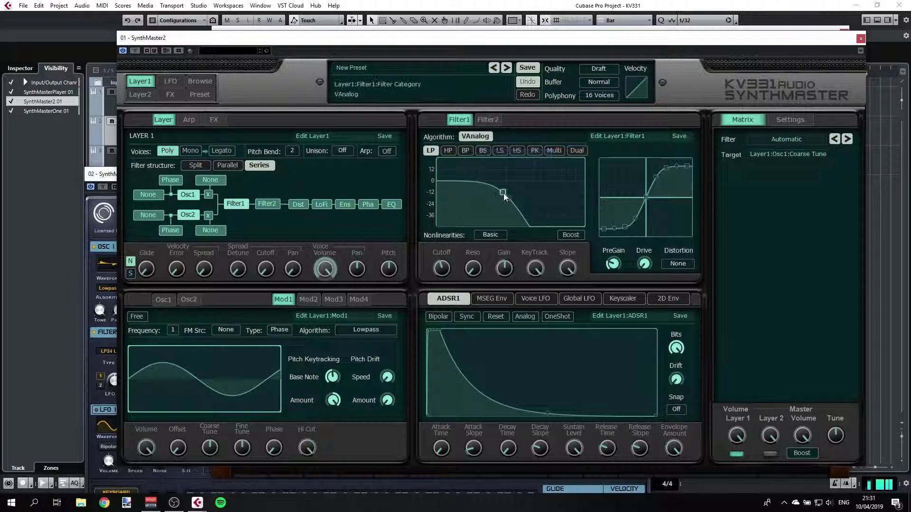
mouse_move(502, 193)
mouse_down()
mouse_move(509, 159)
mouse_move(510, 192)
mouse_move(500, 184)
mouse_up()
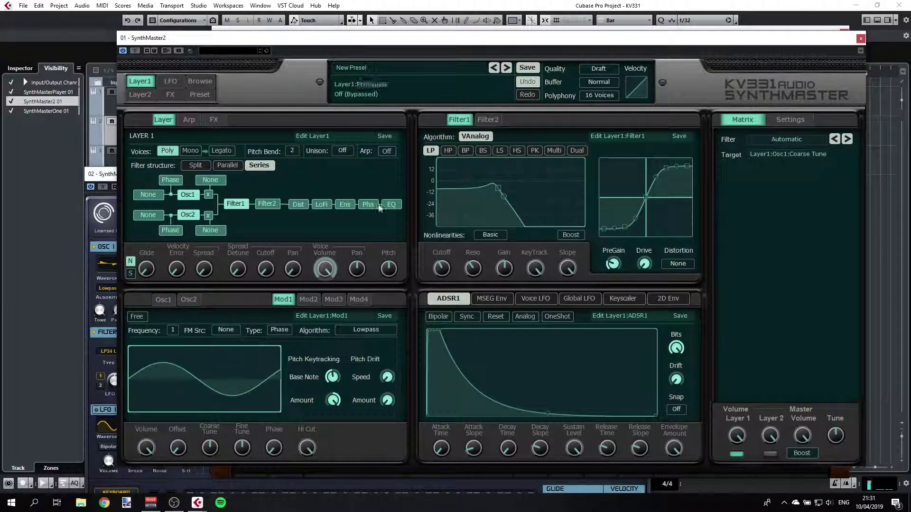
Step: Assign Phaser2 to Layer 1's first insert slot, look over its effect settings and return to the layer view
click(300, 204)
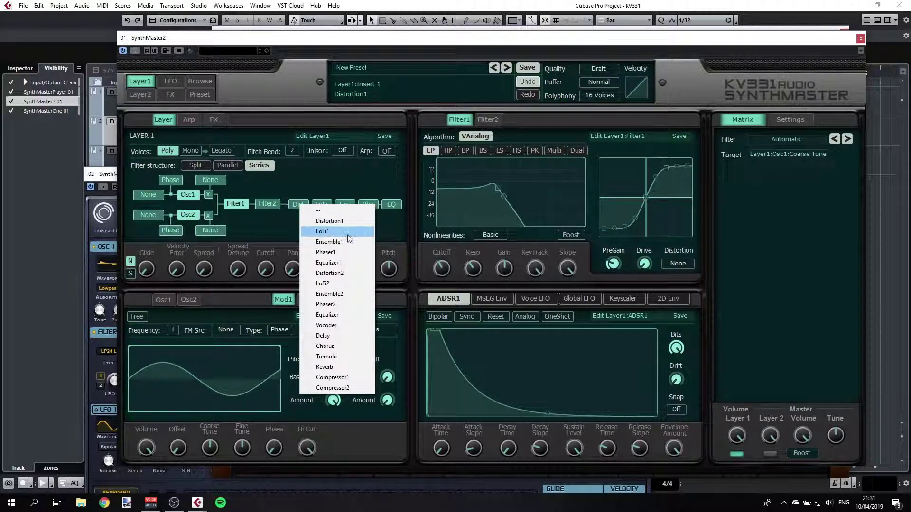
click(340, 306)
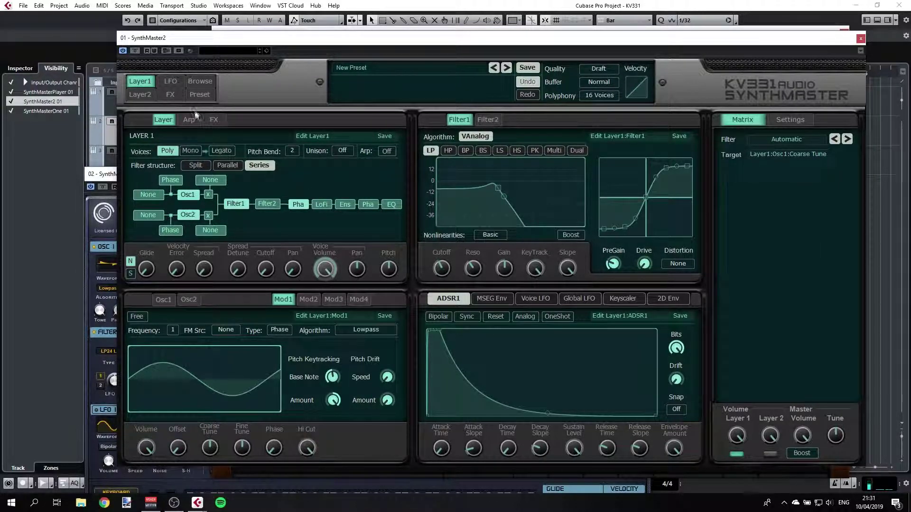
click(212, 118)
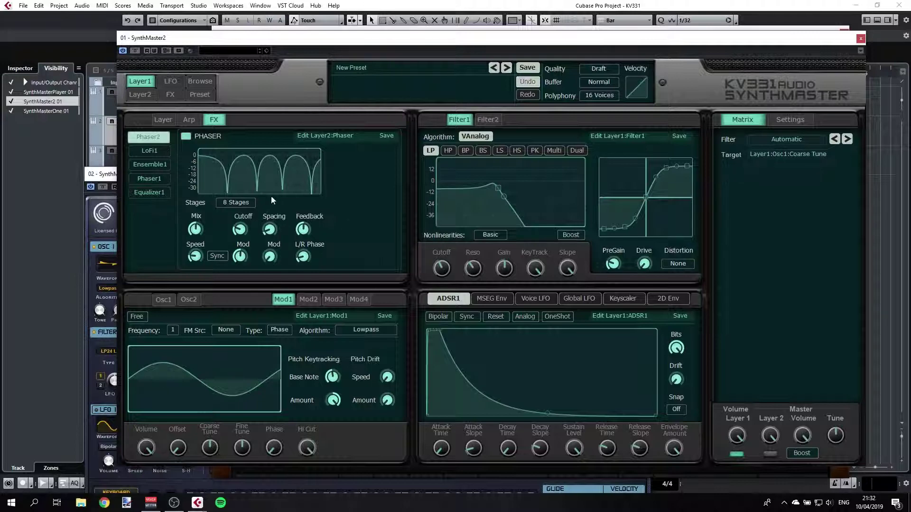
click(163, 119)
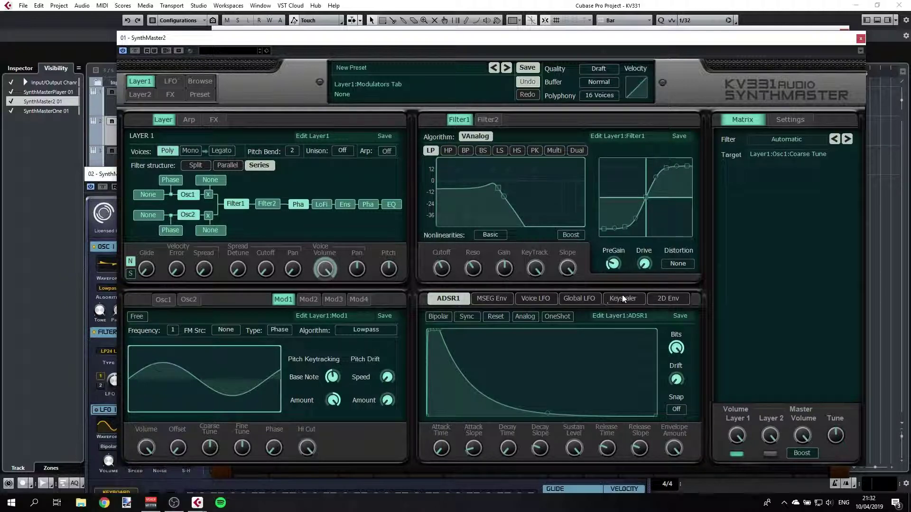
Step: Open the global LFO SLFO1 and assign it to modulate Filter 1's cutoff
click(534, 299)
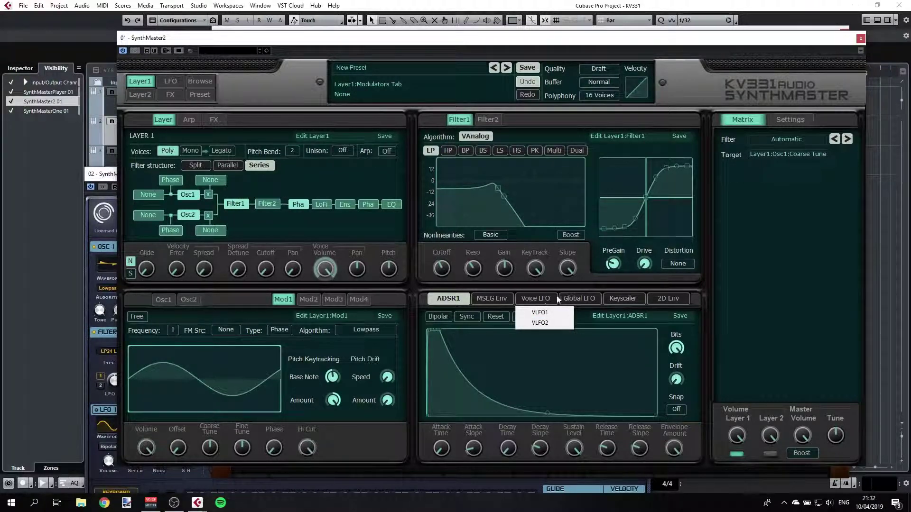
click(576, 298)
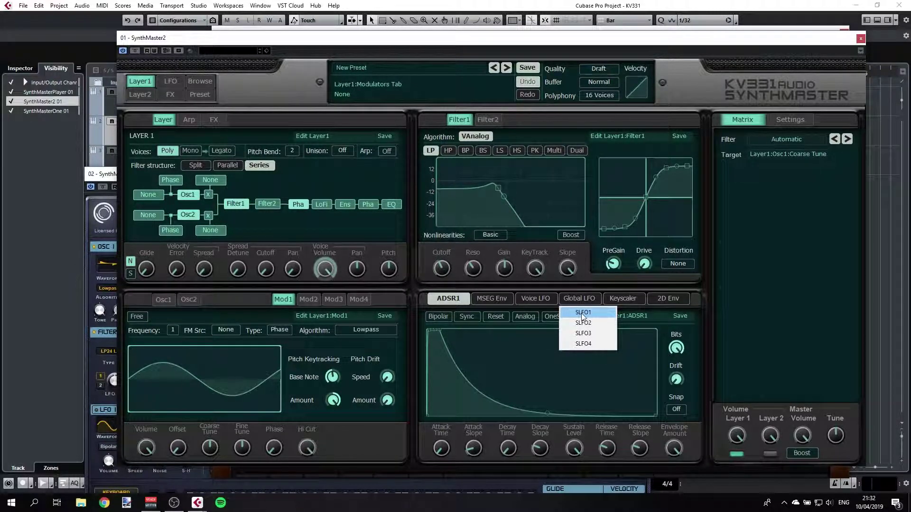
click(583, 313)
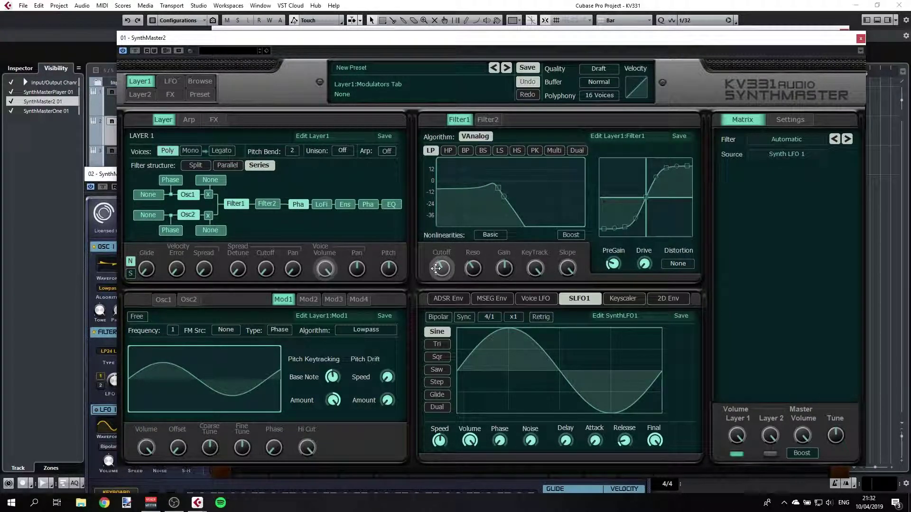
drag(438, 268, 437, 268)
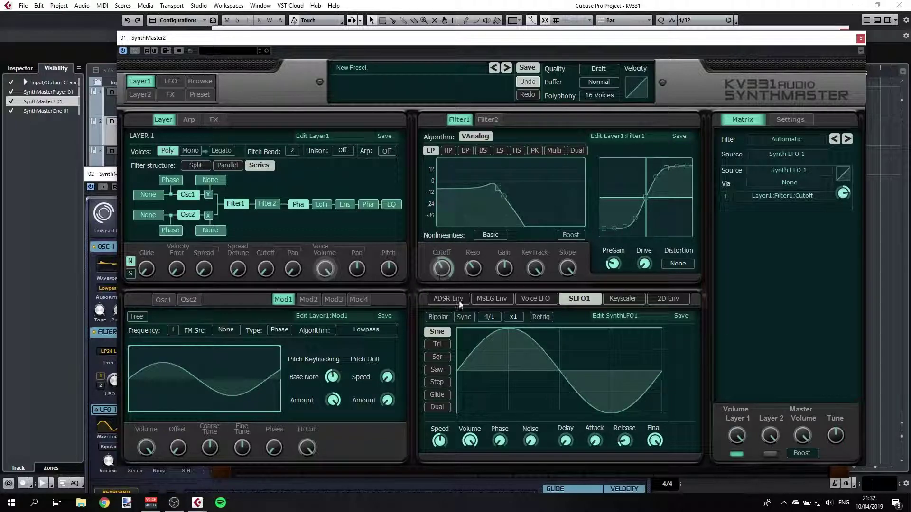
Step: Try faster beat multipliers for SLFO1, ending on 1/32
click(489, 317)
click(510, 376)
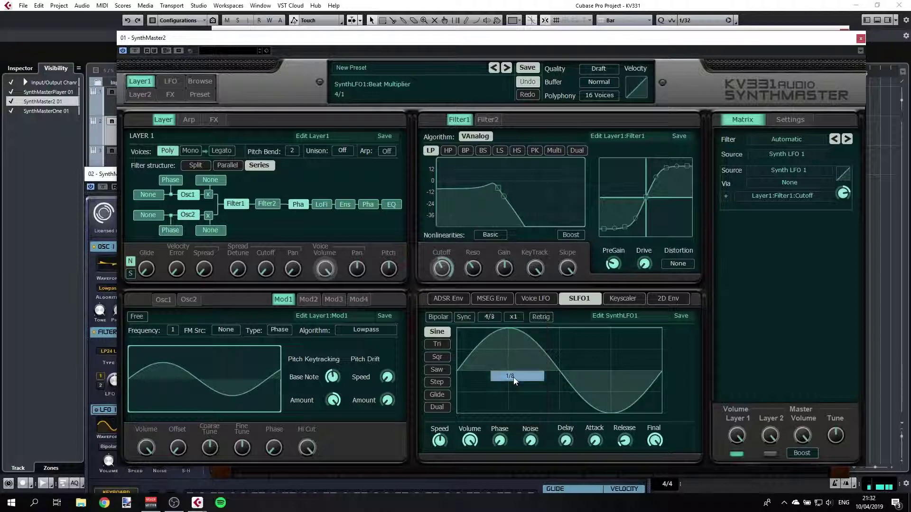
click(489, 317)
click(510, 397)
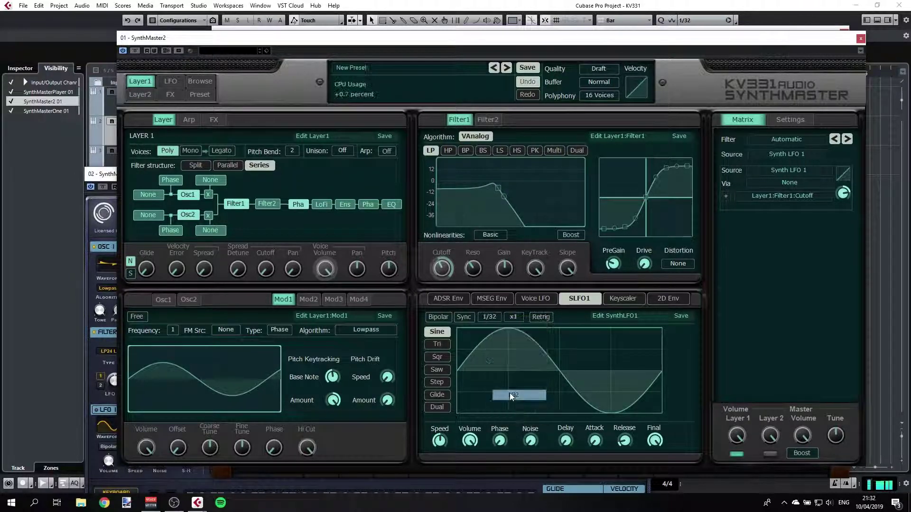
Step: Sync SLFO1 to the beat and set its beat multiplier to 1/2
click(464, 318)
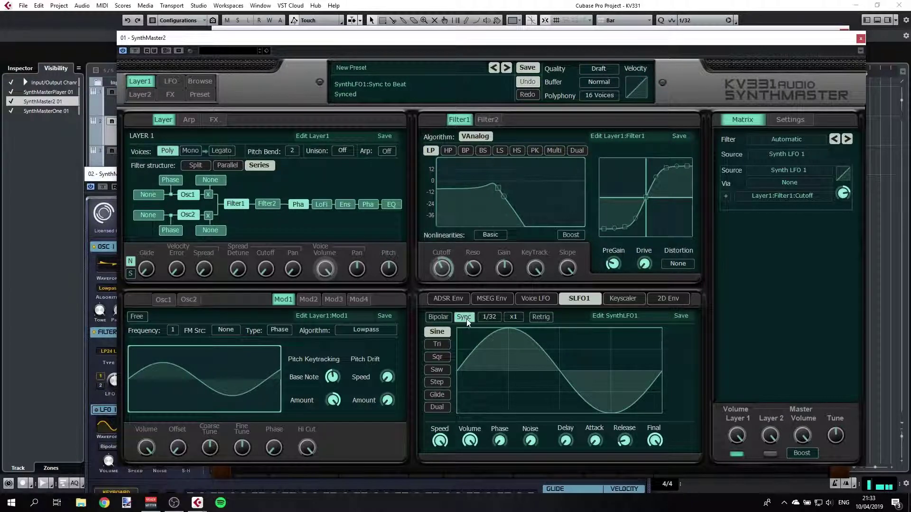
click(490, 318)
click(505, 353)
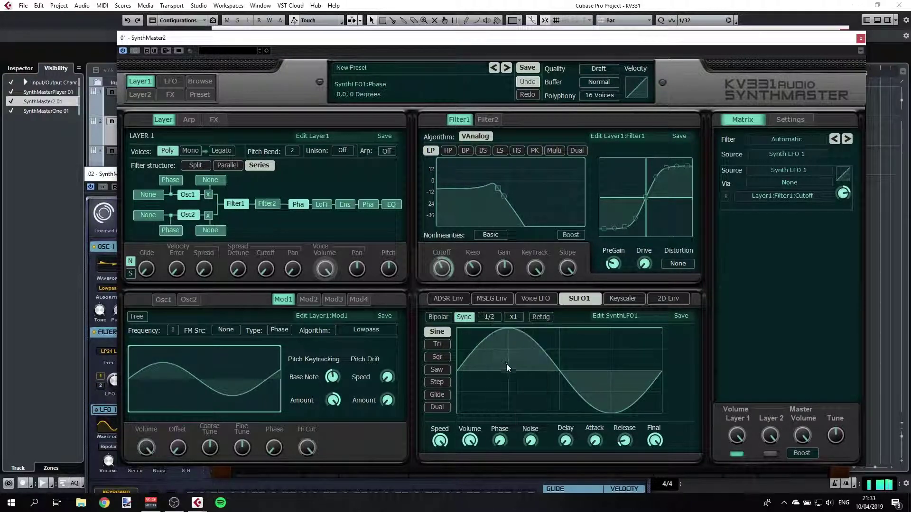
click(489, 317)
click(497, 353)
Step: Open the ADSR1 envelope and assign it to modulate Modulator 1's volume
click(448, 298)
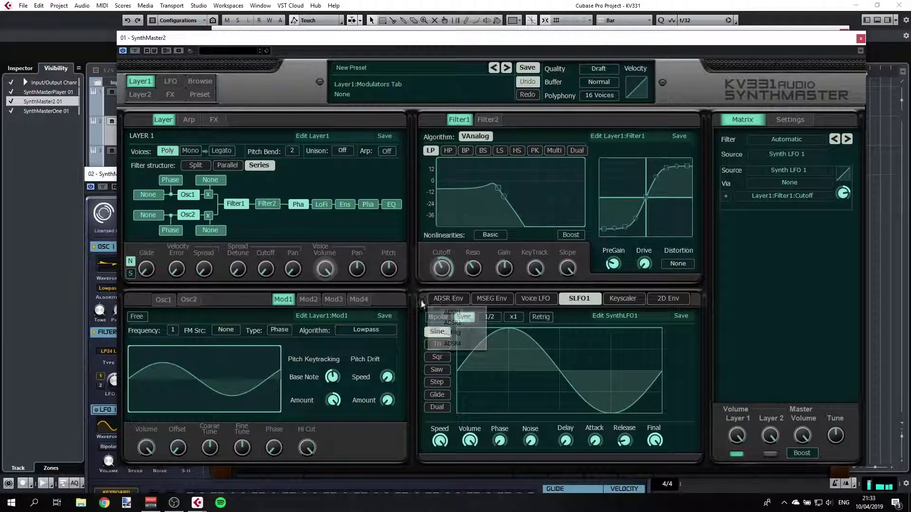
click(460, 312)
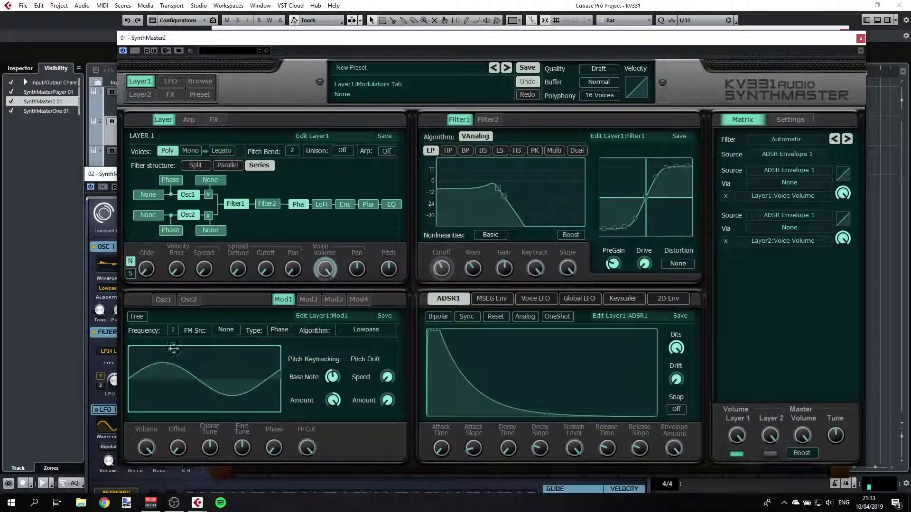
drag(147, 448, 147, 448)
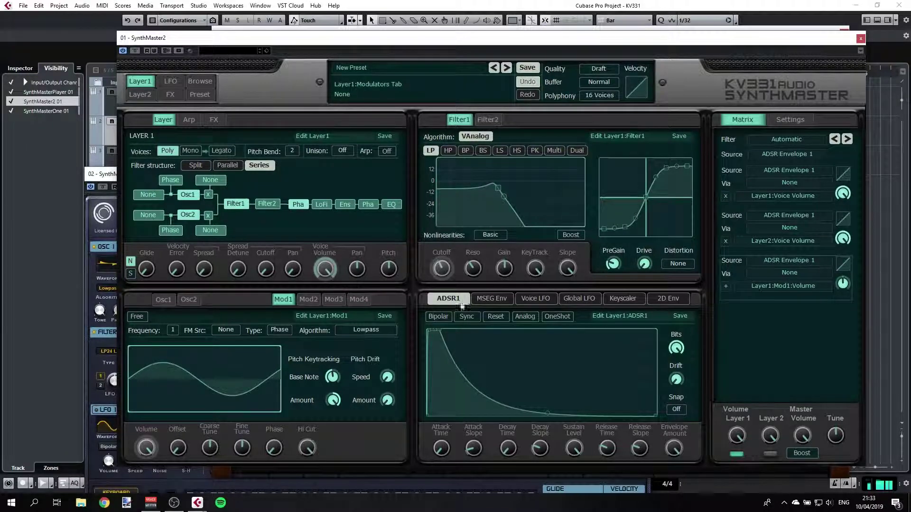
Step: Shape the ADSR1 envelope with a longer, curved attack, a higher sustain level and a slightly longer decay time
drag(441, 448, 438, 394)
drag(445, 342, 471, 352)
drag(615, 447, 575, 477)
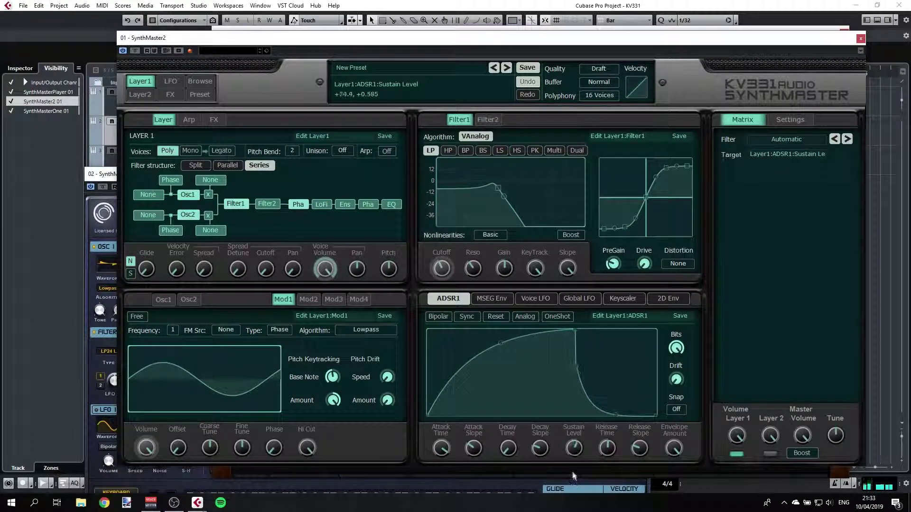
click(446, 450)
drag(446, 450, 448, 497)
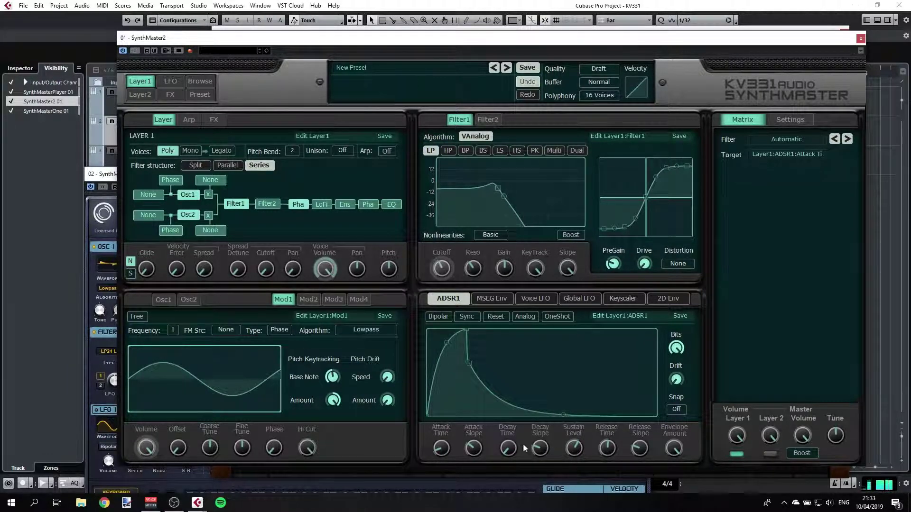
drag(508, 449, 508, 446)
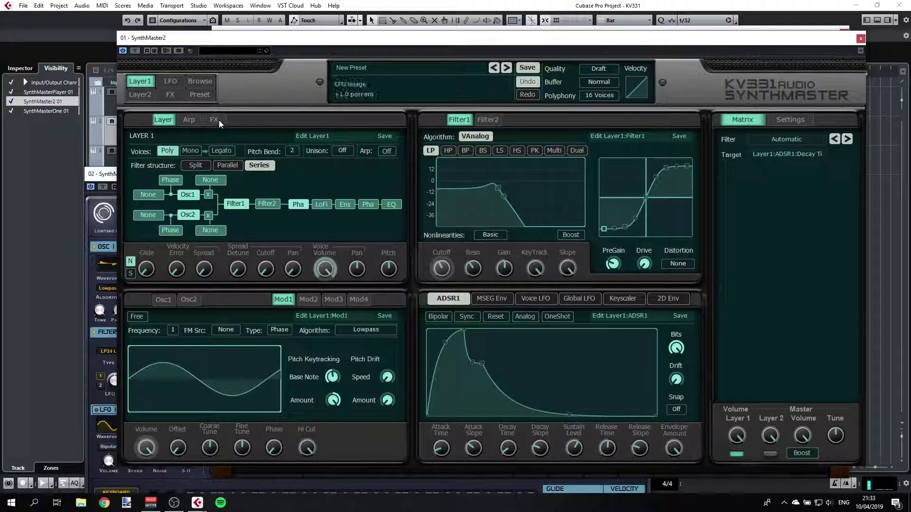
Step: View SynthMaster 2's global effects and routing, and bring the SynthMasterPlayer window to the front
click(178, 95)
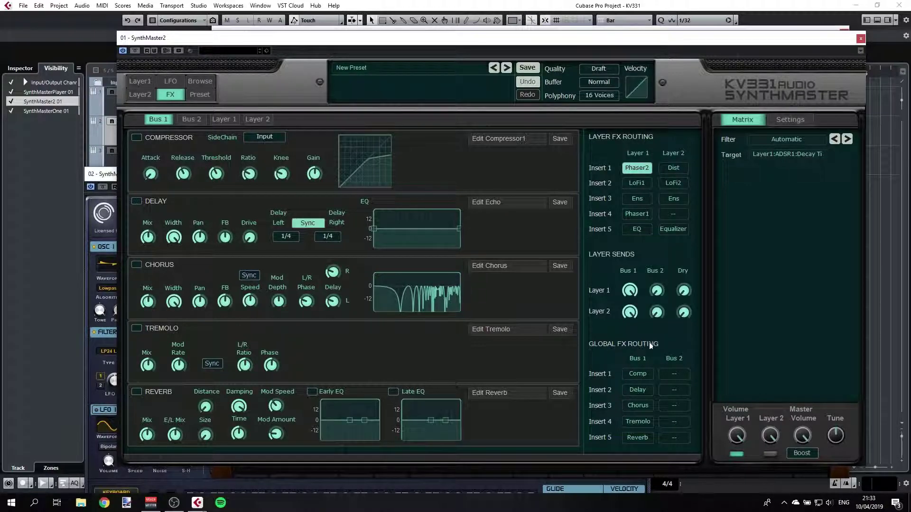
drag(424, 44, 423, 79)
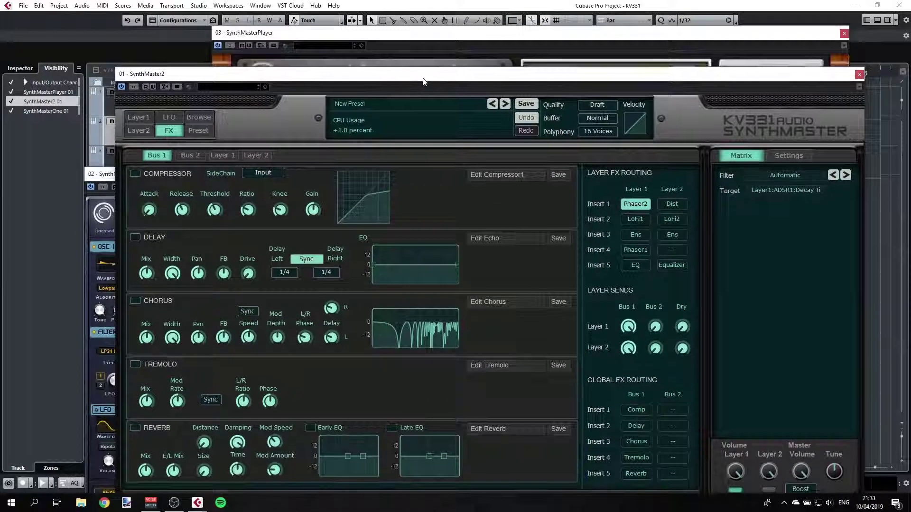
click(582, 57)
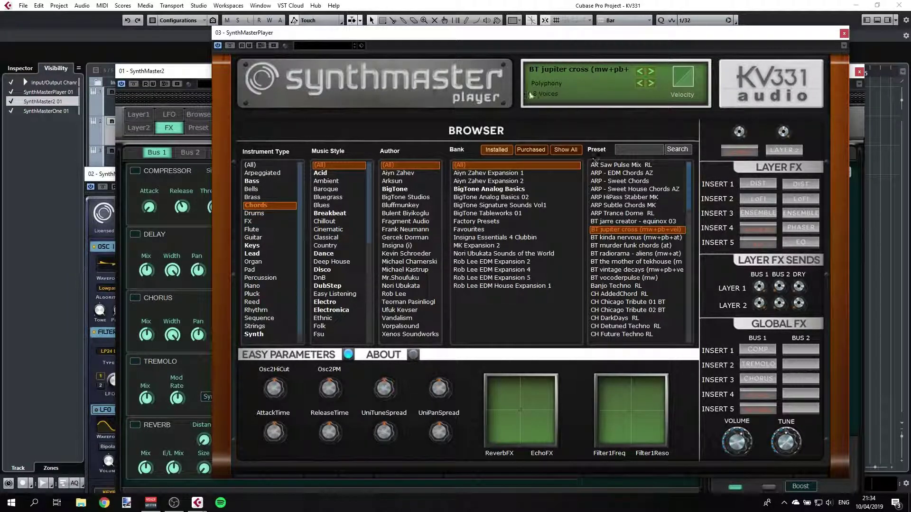
Step: Return to the SynthMaster2 window and enable the Reverb and Delay effects on global Bus 1
click(190, 70)
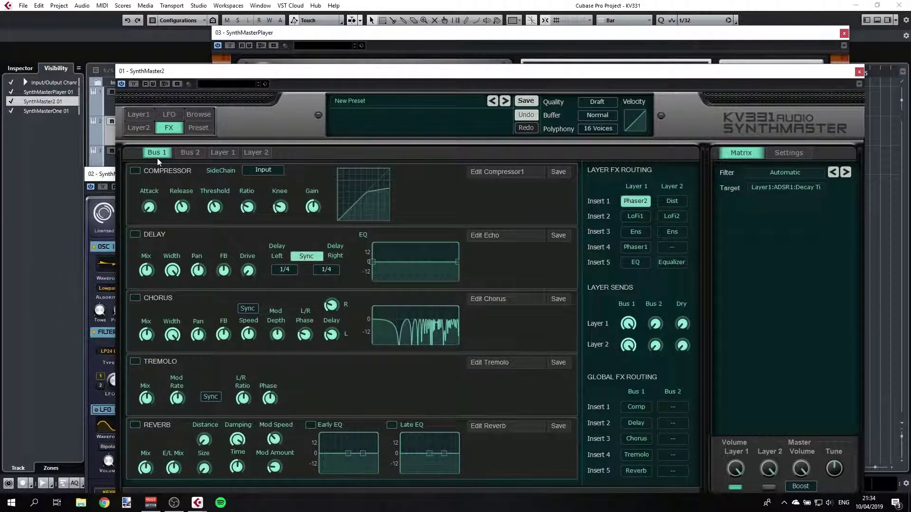
click(136, 425)
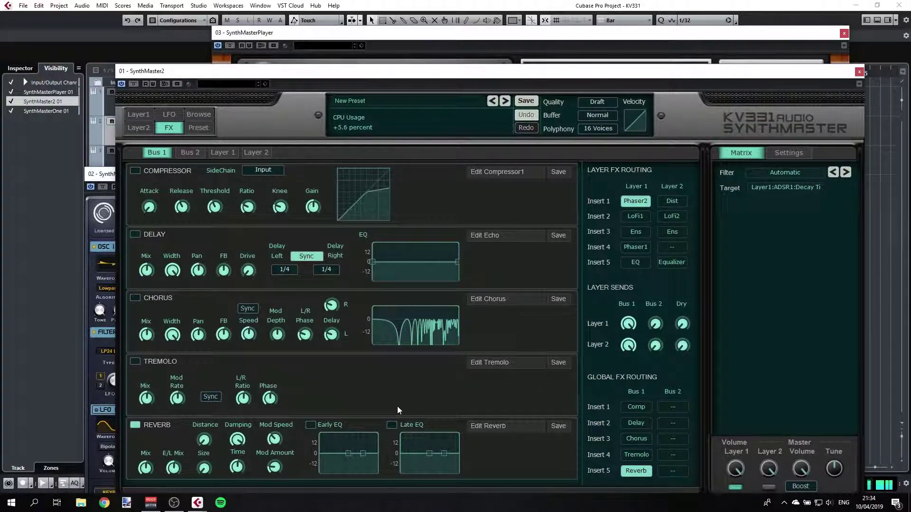
click(630, 423)
Step: Lower the delay's mix to about 7.5, set its left delay time to 1/8 and adjust its drive
mouse_move(140, 272)
mouse_down()
mouse_move(142, 299)
mouse_move(143, 284)
mouse_up()
click(278, 269)
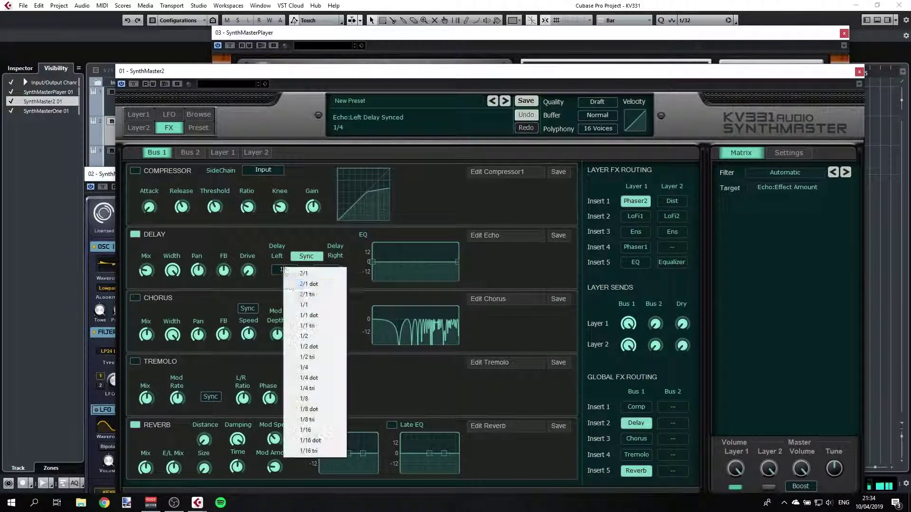
click(318, 400)
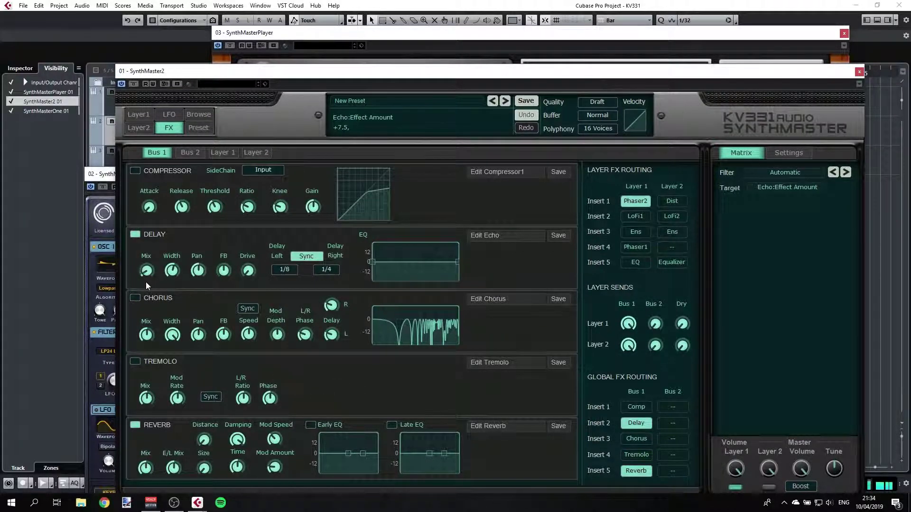
drag(249, 273, 249, 266)
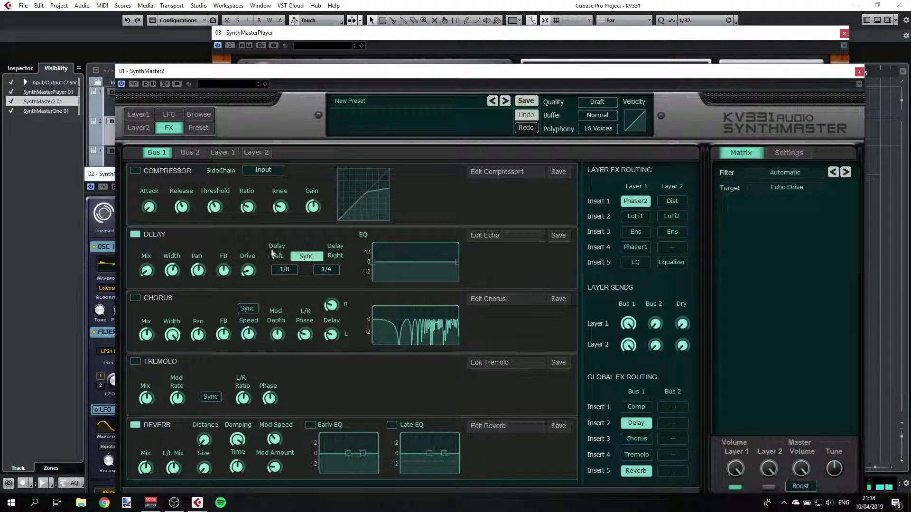
Step: Open Layer 1's arpeggiator, set its mode to Sequence and turn it on
click(136, 115)
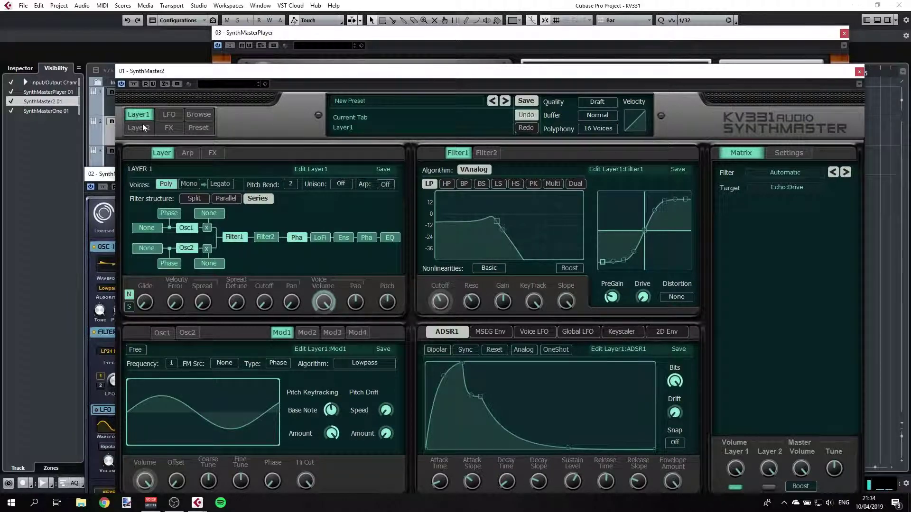
click(188, 153)
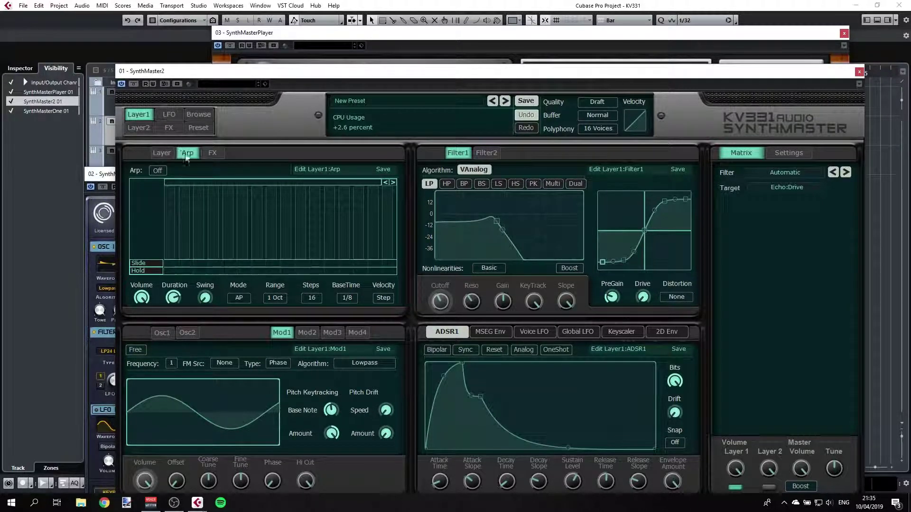
click(244, 299)
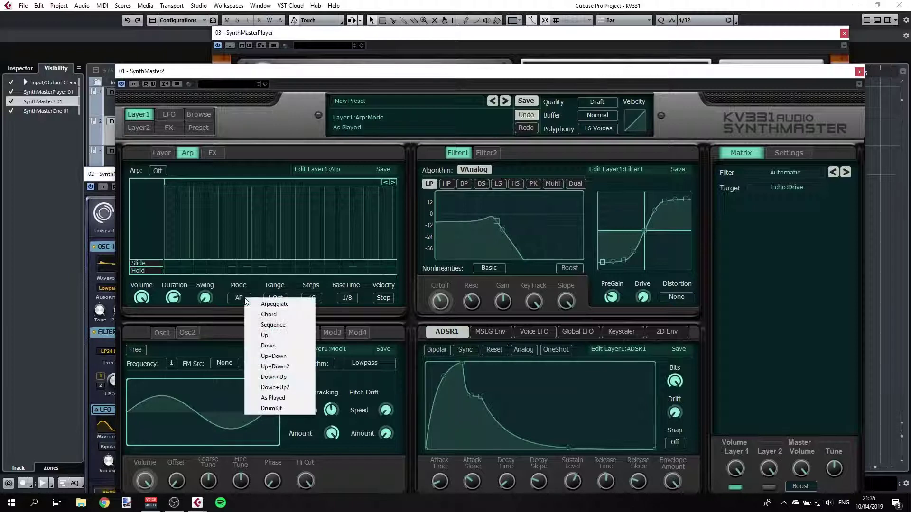
click(277, 325)
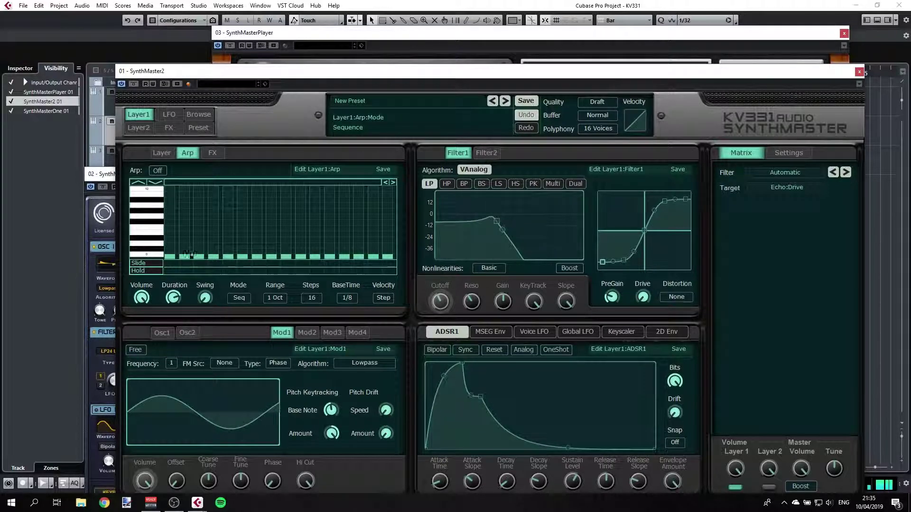
click(157, 170)
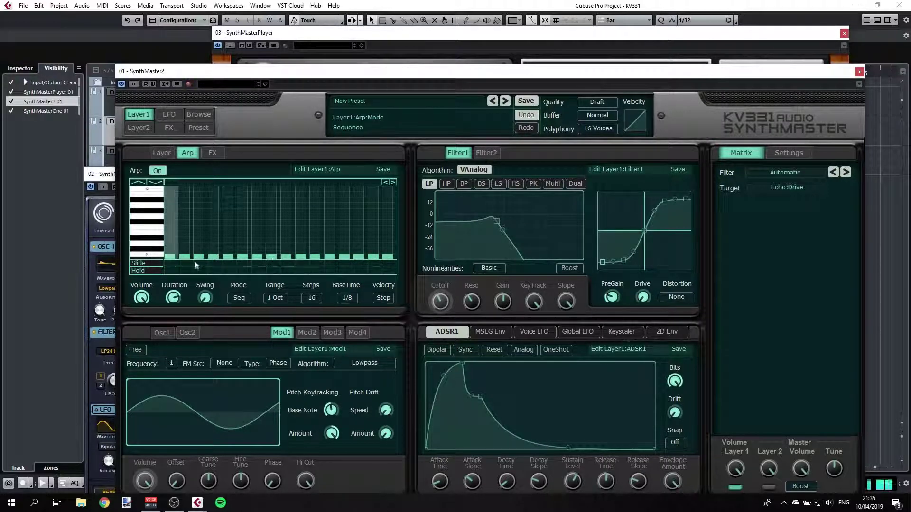
Step: Program the sequence with a single raised note on step 2 and a slightly raised note on step 3, removing their base notes
click(185, 239)
click(185, 223)
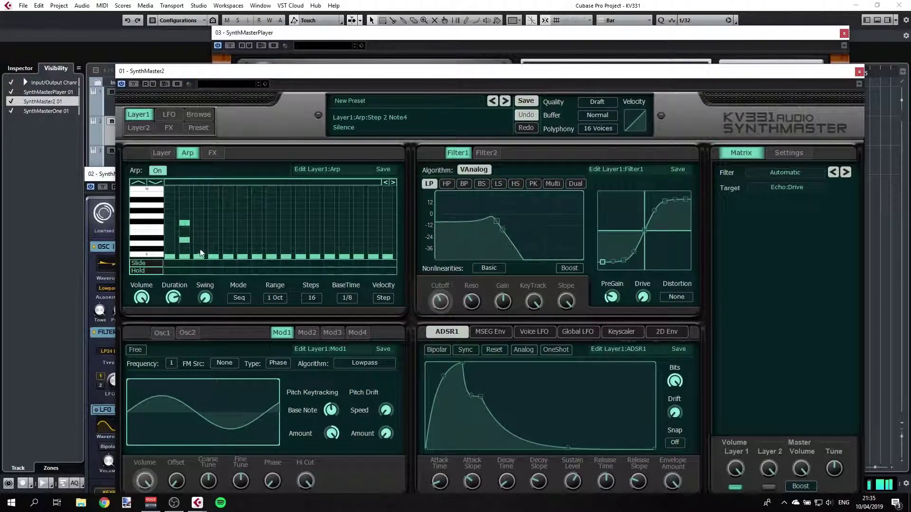
click(200, 254)
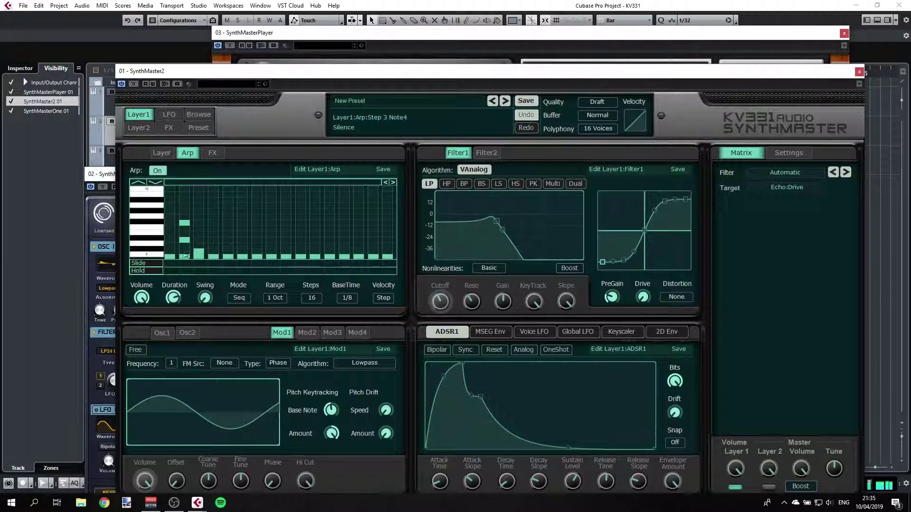
click(185, 256)
click(185, 240)
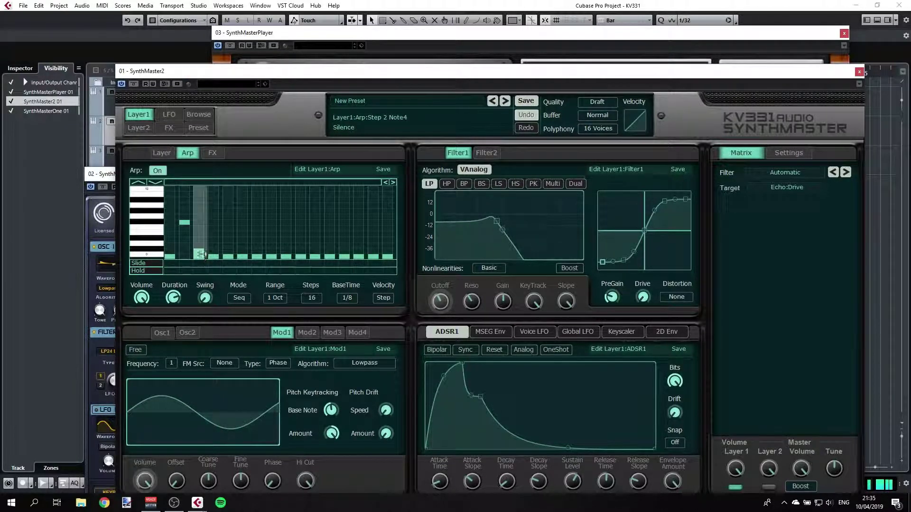
click(199, 251)
click(184, 223)
click(185, 240)
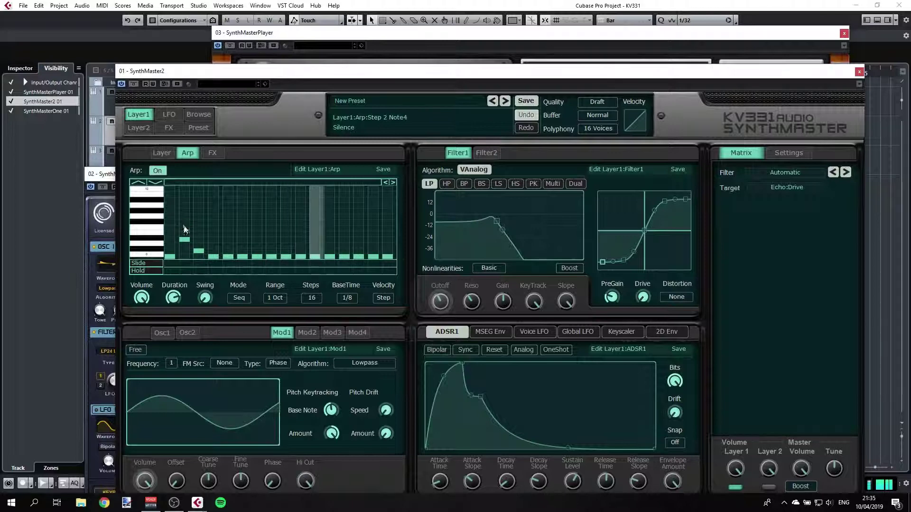
Step: Shorten the arpeggiator sequence to 4 steps with a 1/16 base time and add a higher note on step 4
click(312, 298)
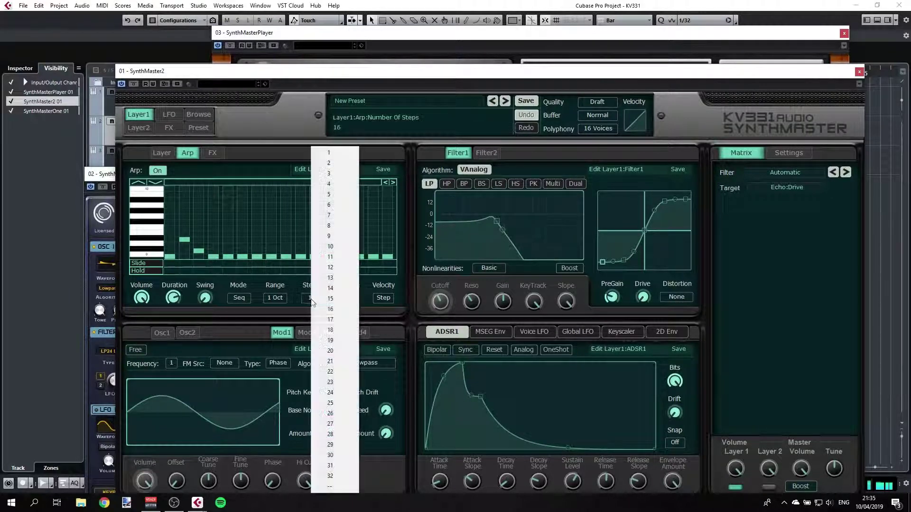
click(329, 185)
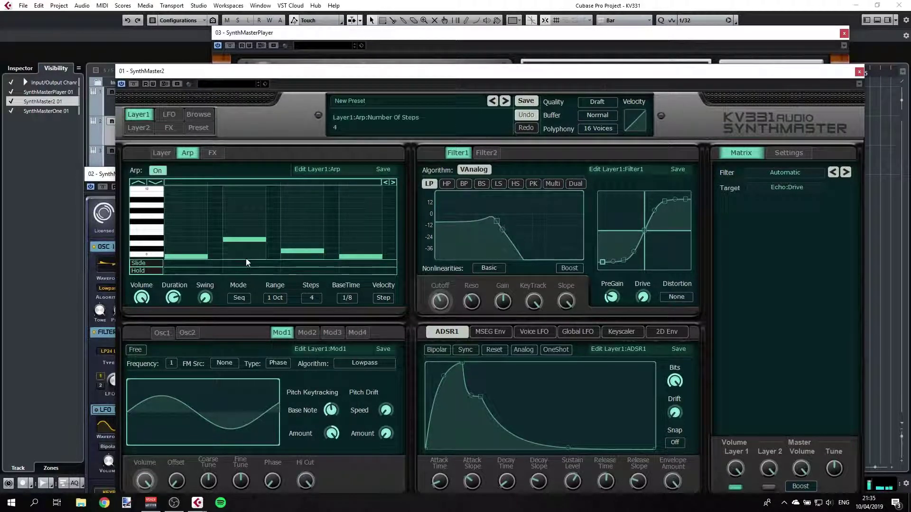
click(347, 298)
click(375, 132)
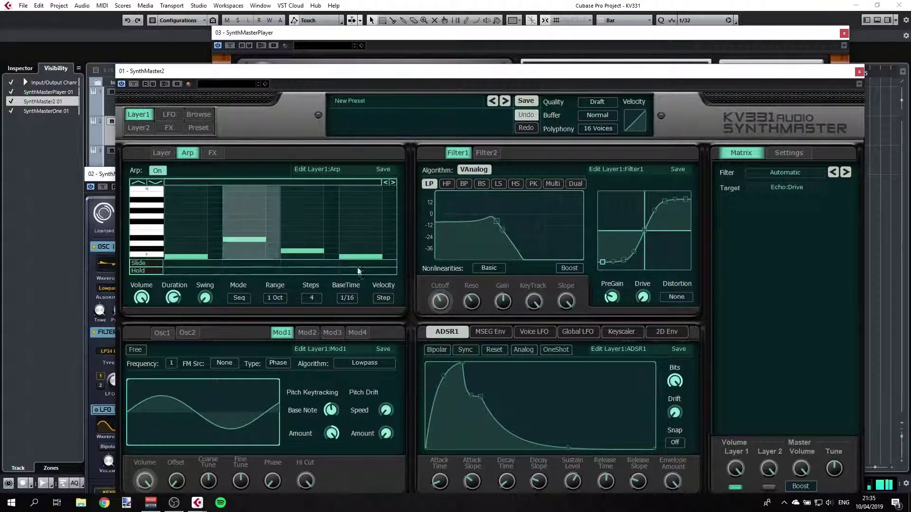
click(360, 229)
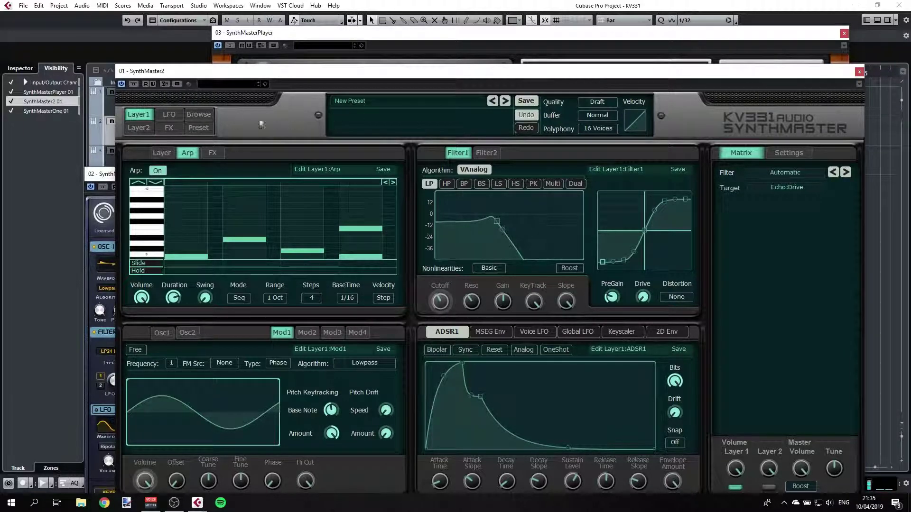
Step: Bring the SynthMasterOne window to the front and move it up until its whole interface fits on screen
click(110, 174)
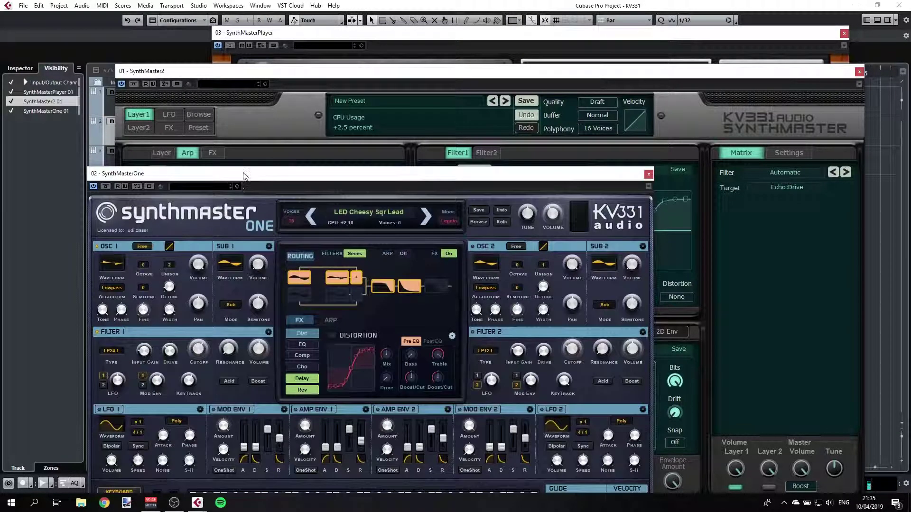
drag(243, 176, 269, 122)
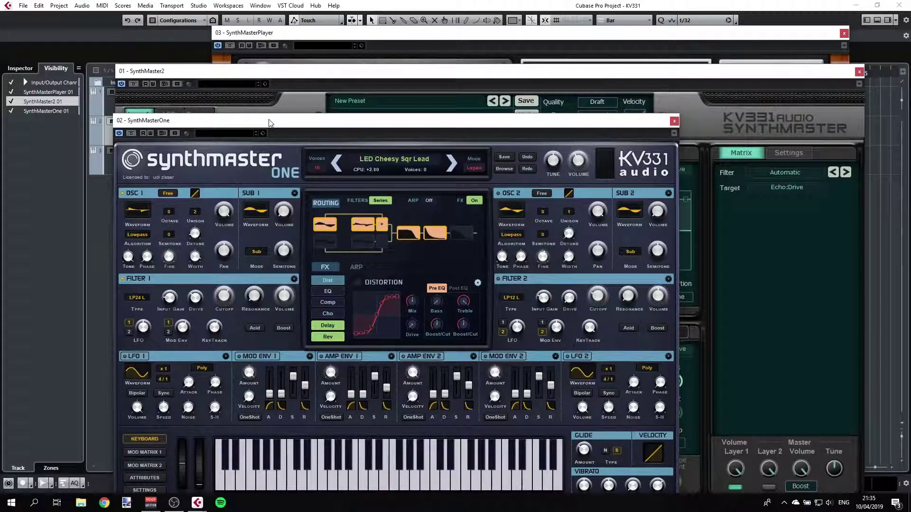
drag(328, 125, 356, 73)
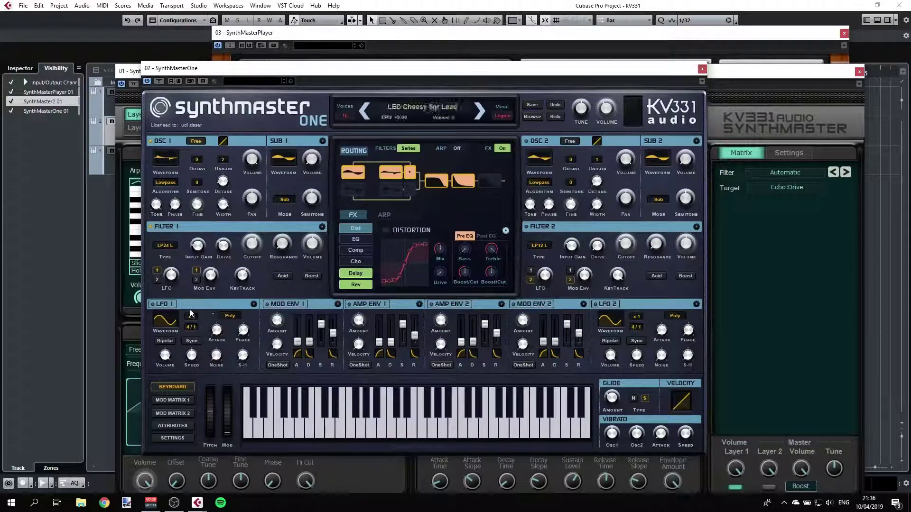
Step: Try out neighbouring waveforms on SynthMasterOne's Osc 1
mouse_move(311, 322)
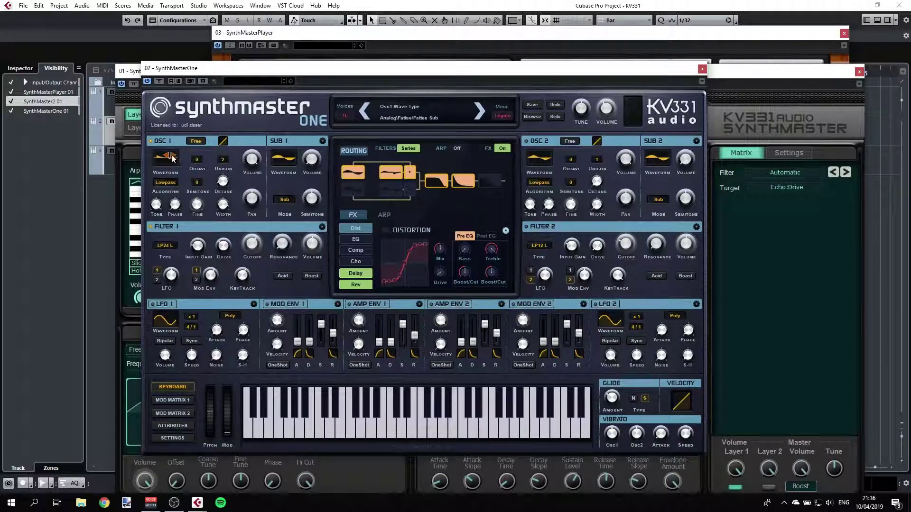
scroll(171, 158, up, 2)
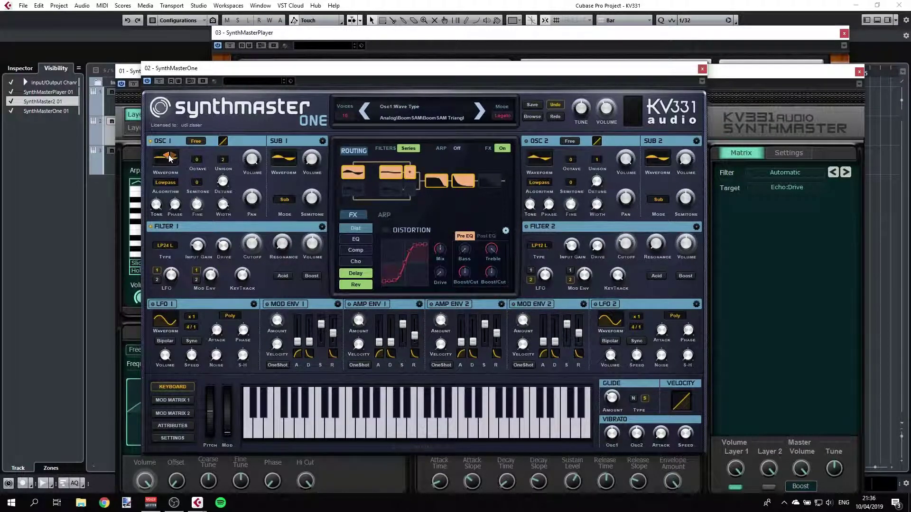
scroll(171, 158, down, 2)
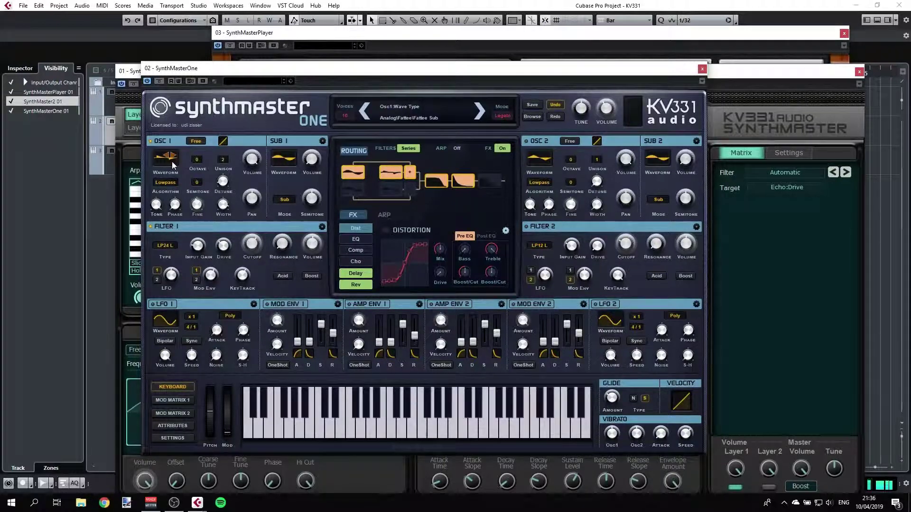
Step: Select the SynthMasterOne track in the project and switch on the synth's Osc 2
click(110, 159)
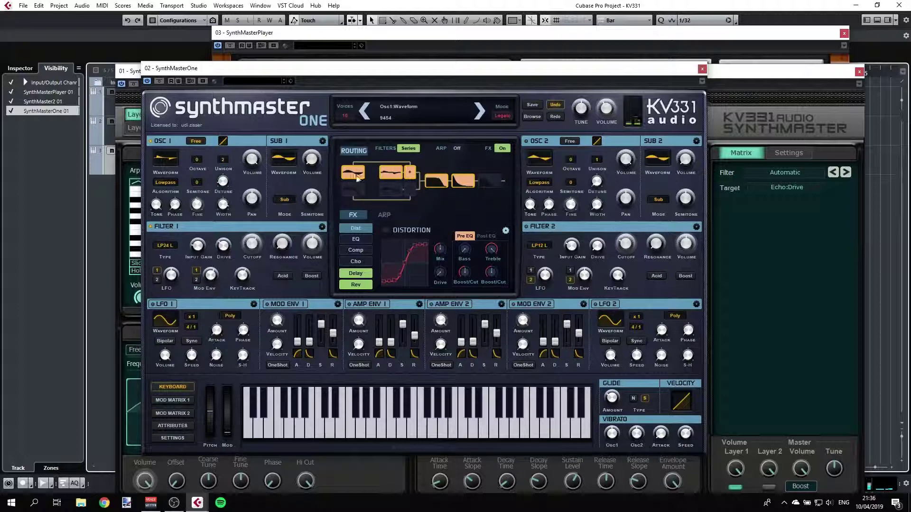
click(526, 141)
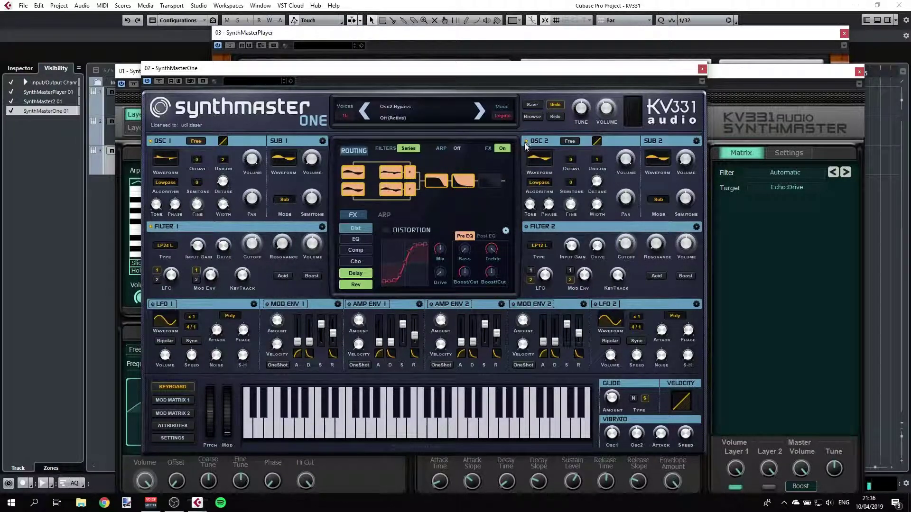
click(526, 141)
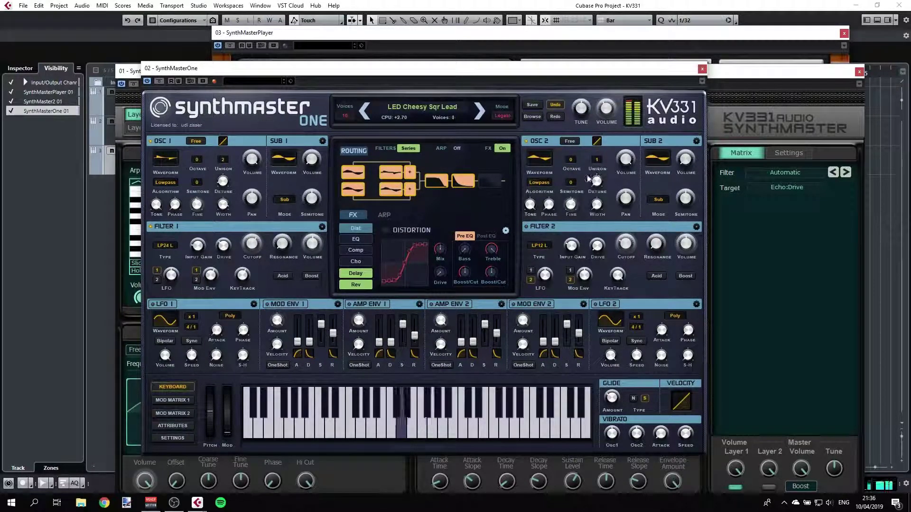
Step: Load an Andremega wavetable from the Analog category into Osc 2 and adjust its wavetable index
click(539, 158)
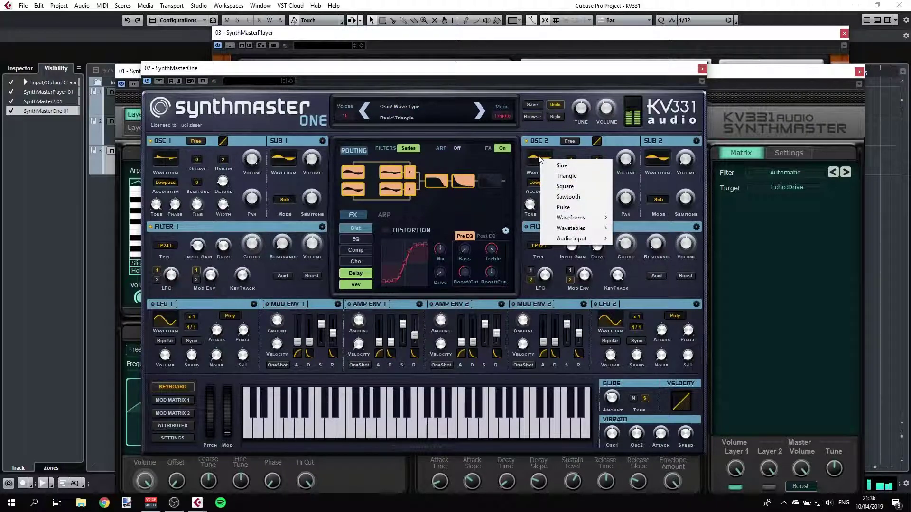
click(539, 158)
click(535, 152)
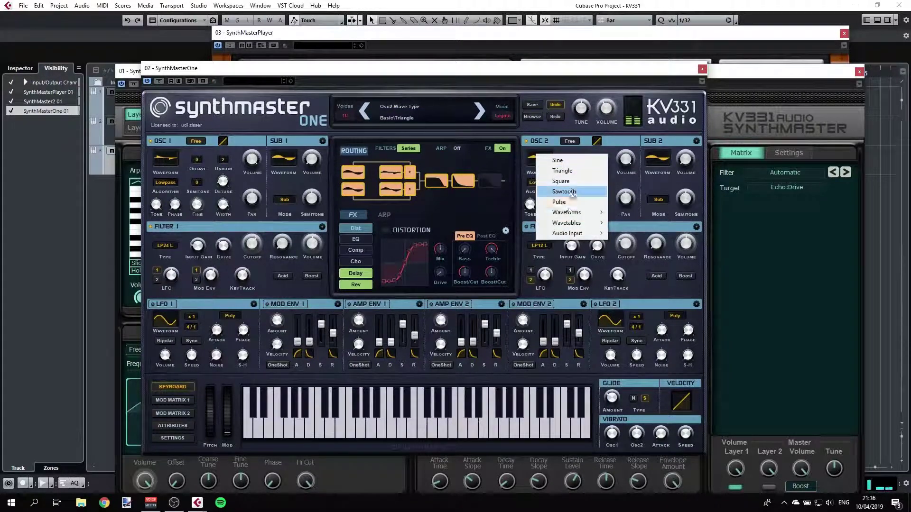
mouse_move(585, 218)
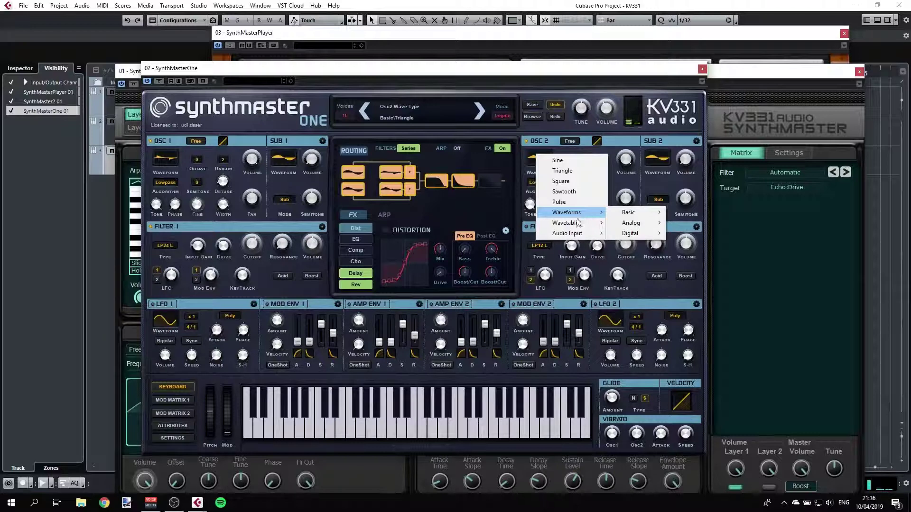
mouse_move(571, 241)
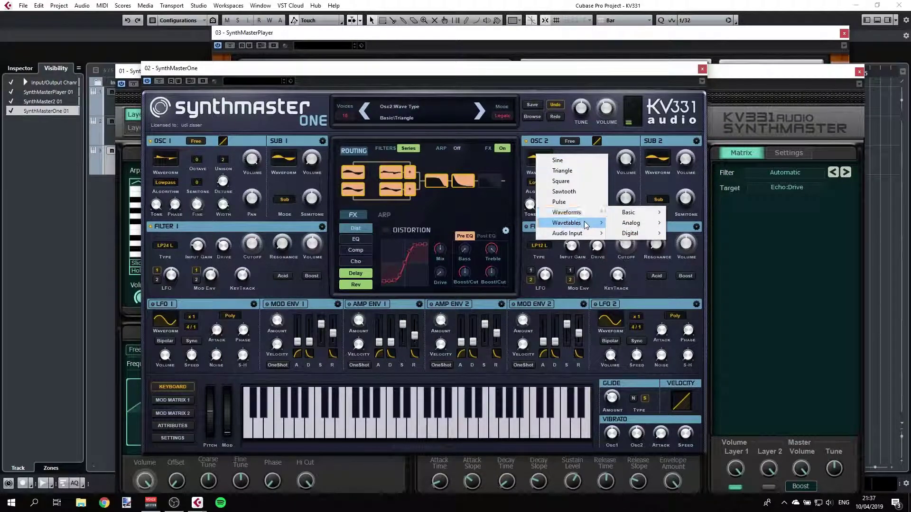
mouse_move(636, 246)
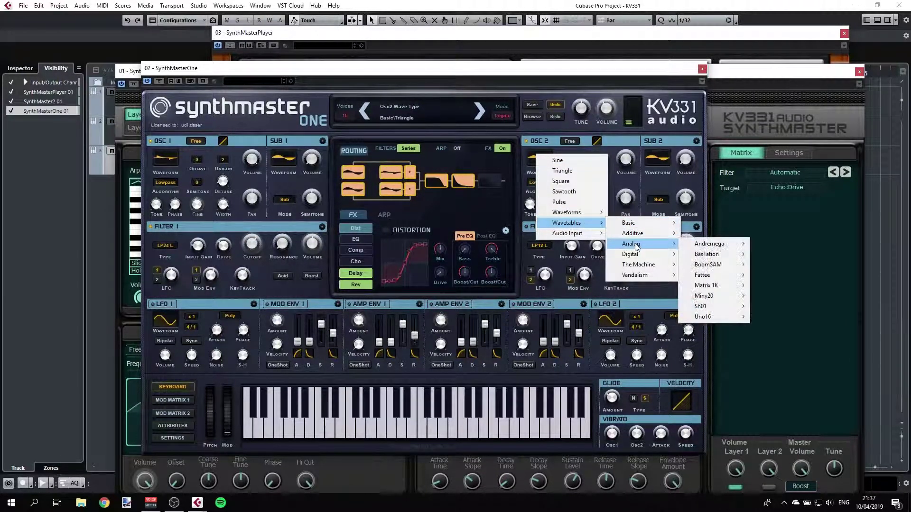
mouse_move(709, 244)
click(800, 245)
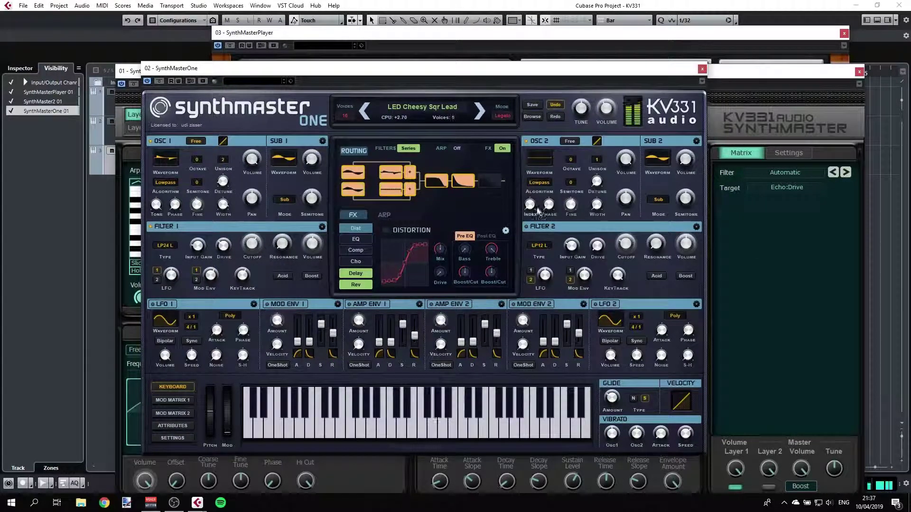
drag(537, 211, 505, 204)
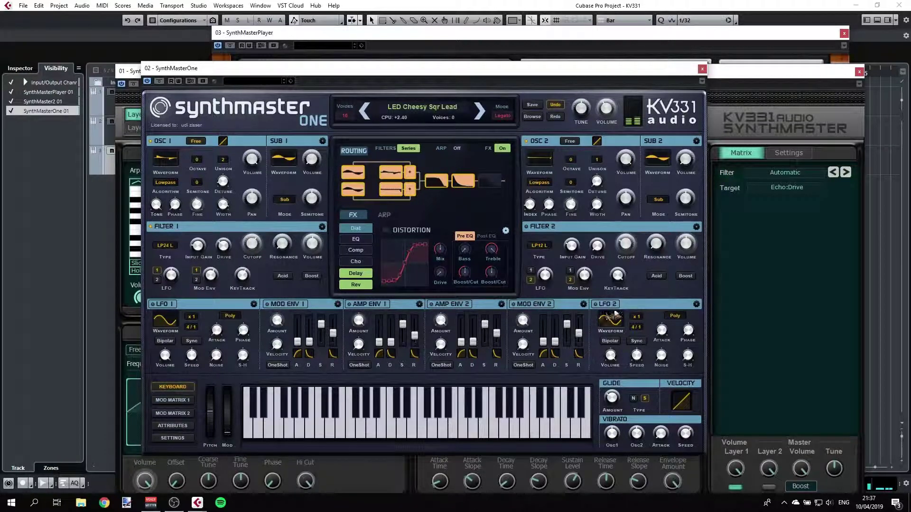
Step: Set the source of modulation matrix 1's slot 04 to LFO 2 in SynthMasterOne
click(695, 304)
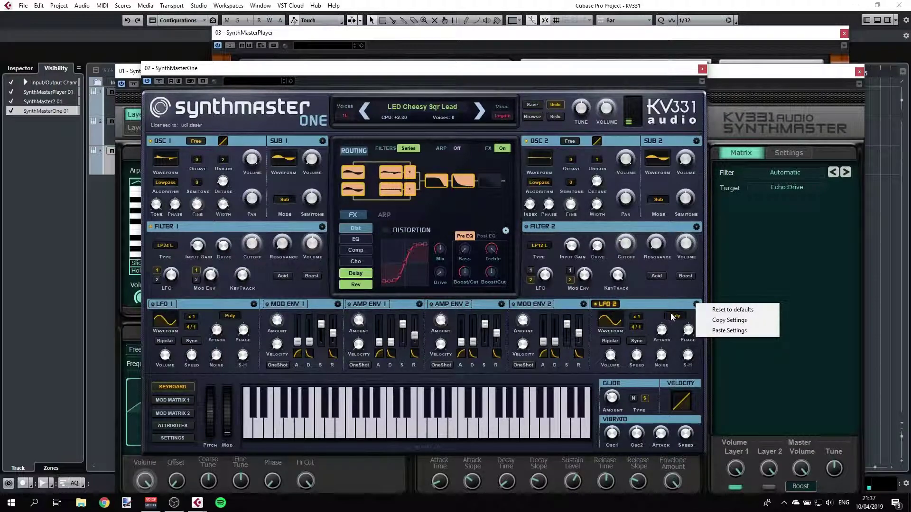
click(608, 308)
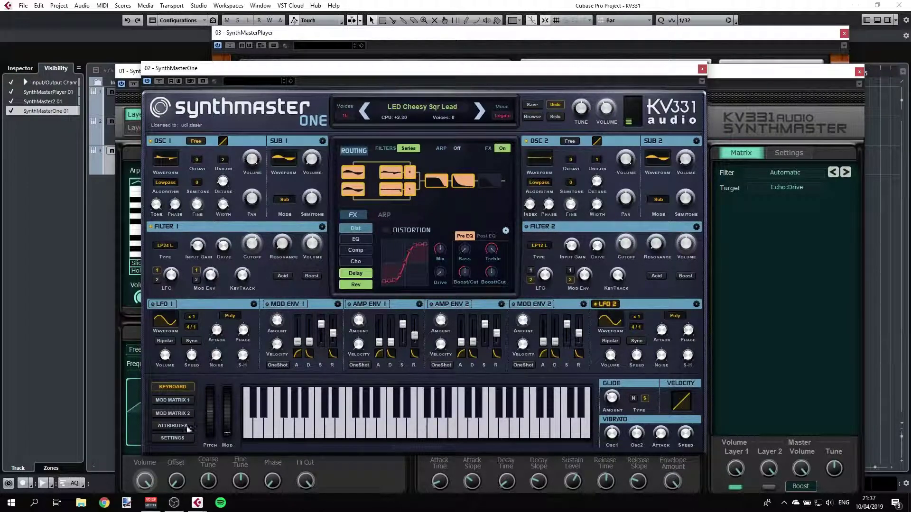
click(179, 405)
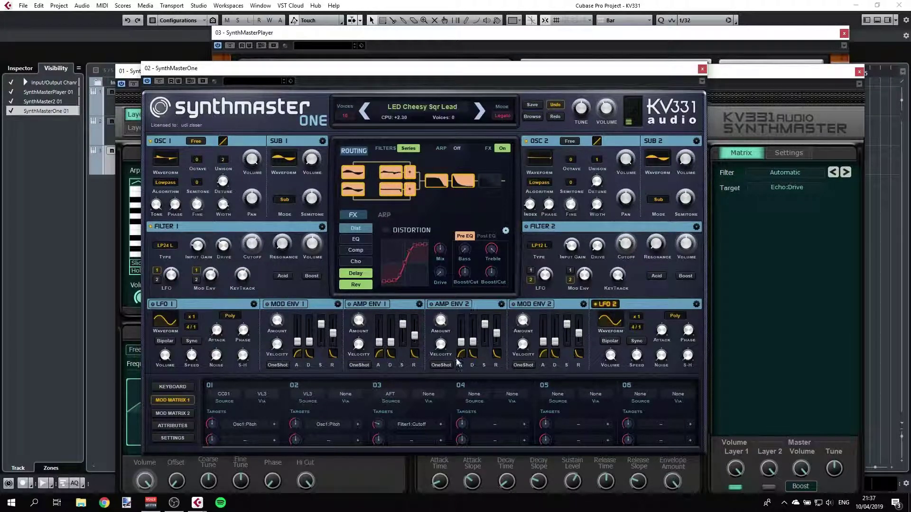
click(477, 398)
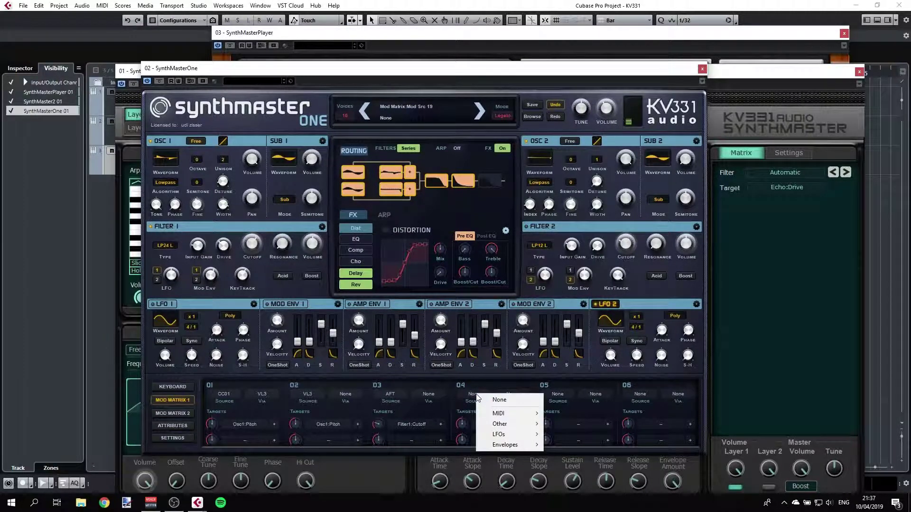
mouse_move(498, 434)
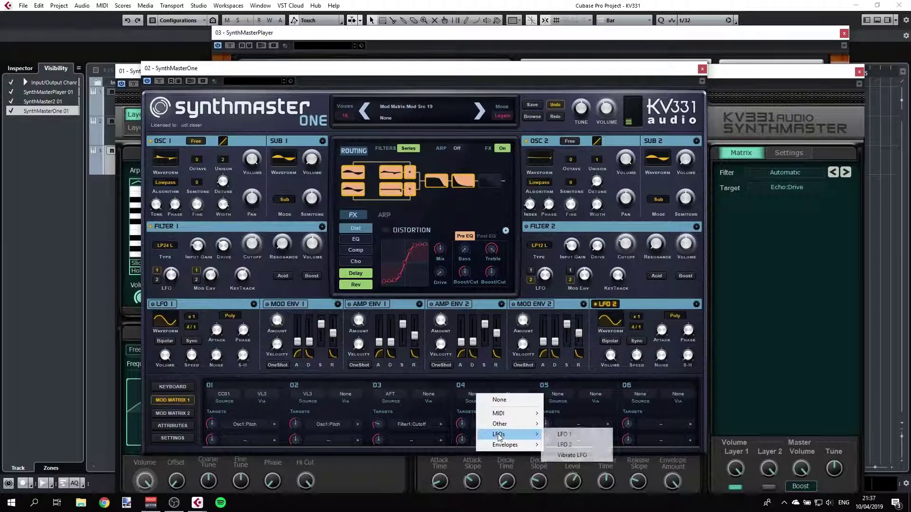
click(570, 445)
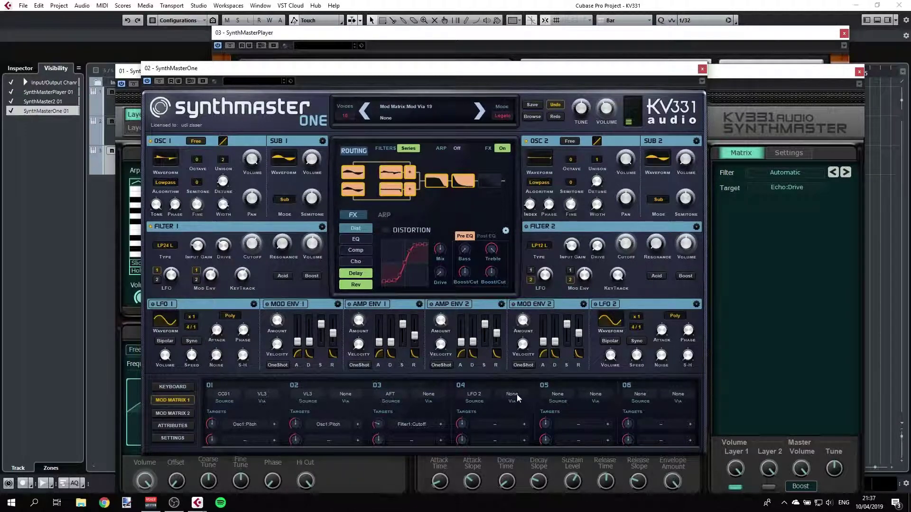
Step: Assign Osc2 Wave Index as the first target of modulation slot 04
click(497, 424)
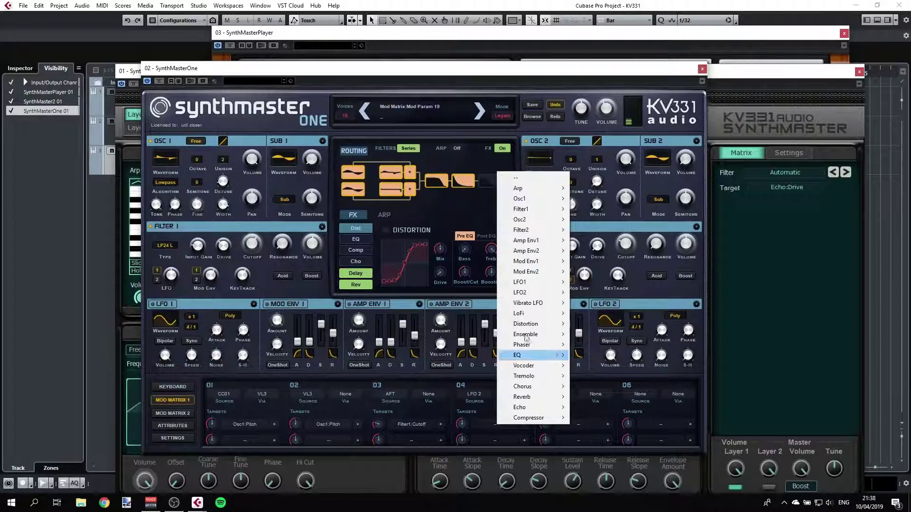
mouse_move(541, 218)
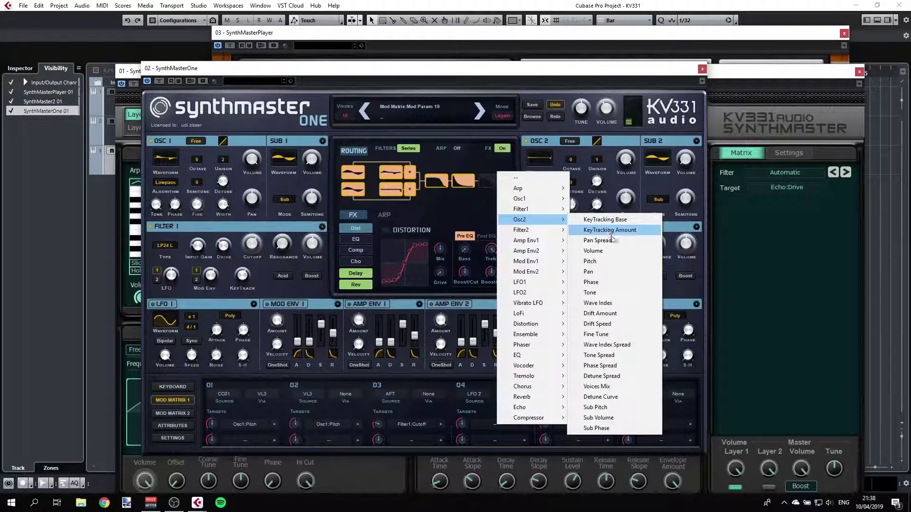
click(609, 304)
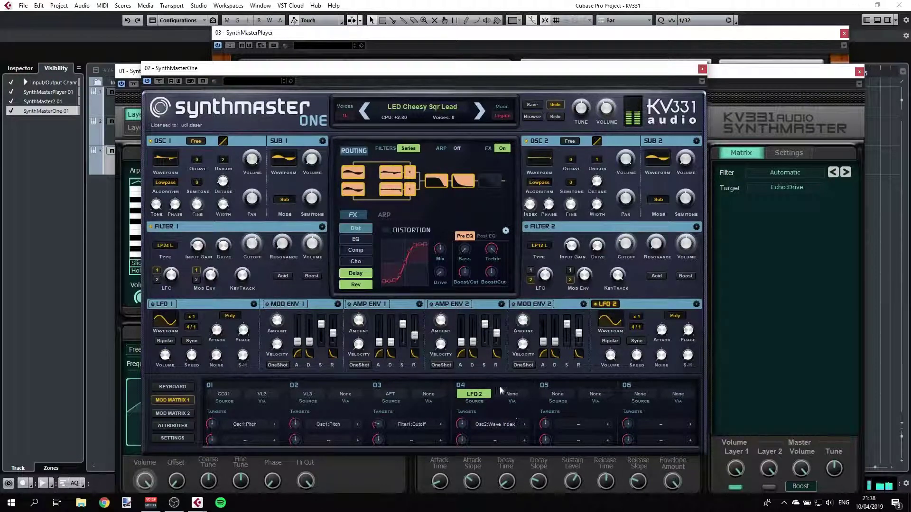
Step: Set LFO 2's beat multiplier to 1/64 and raise the modulation amount on slot 04's Osc2 Wave Index target
click(637, 327)
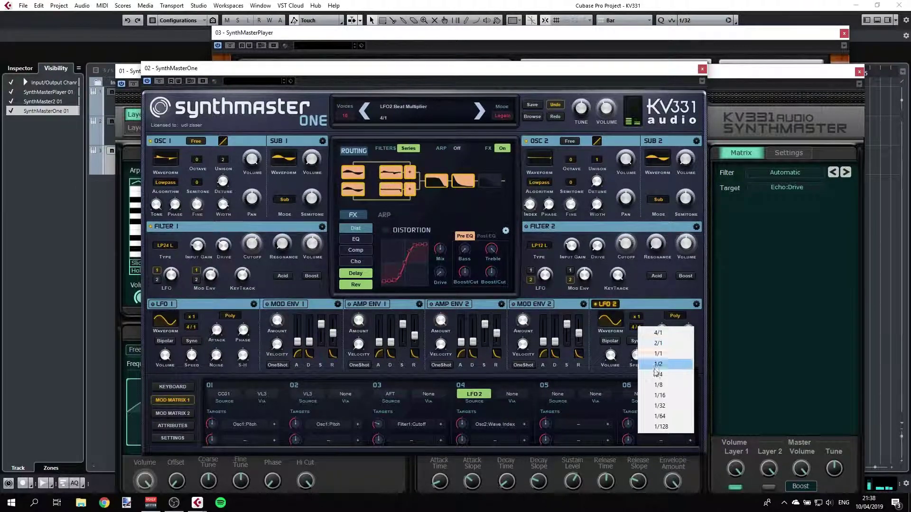
click(662, 385)
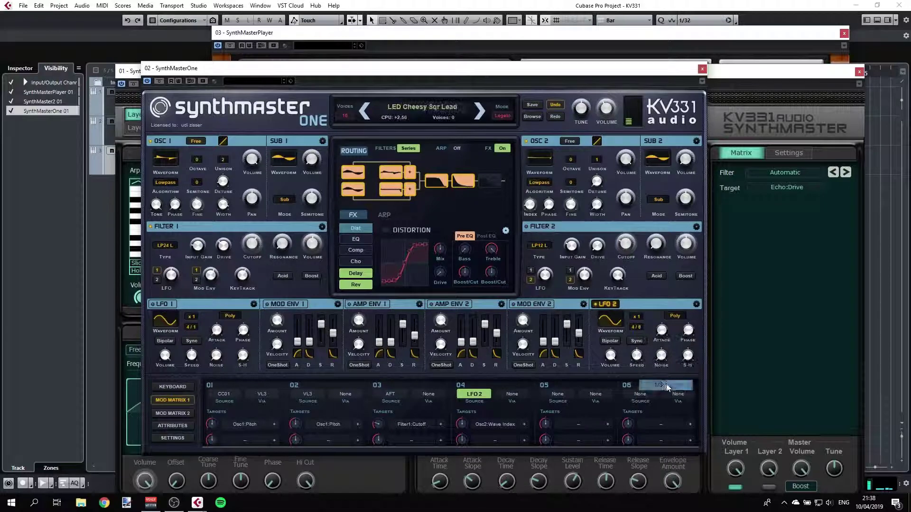
click(637, 328)
click(662, 415)
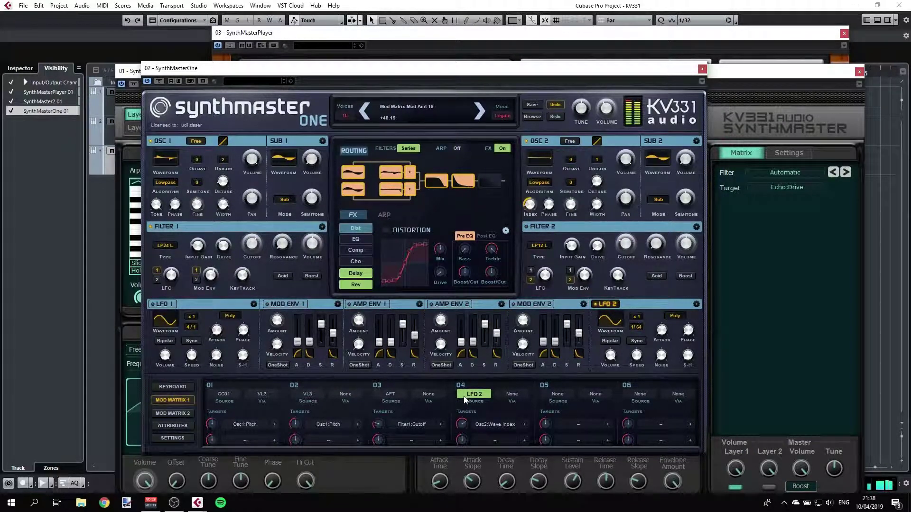
click(513, 397)
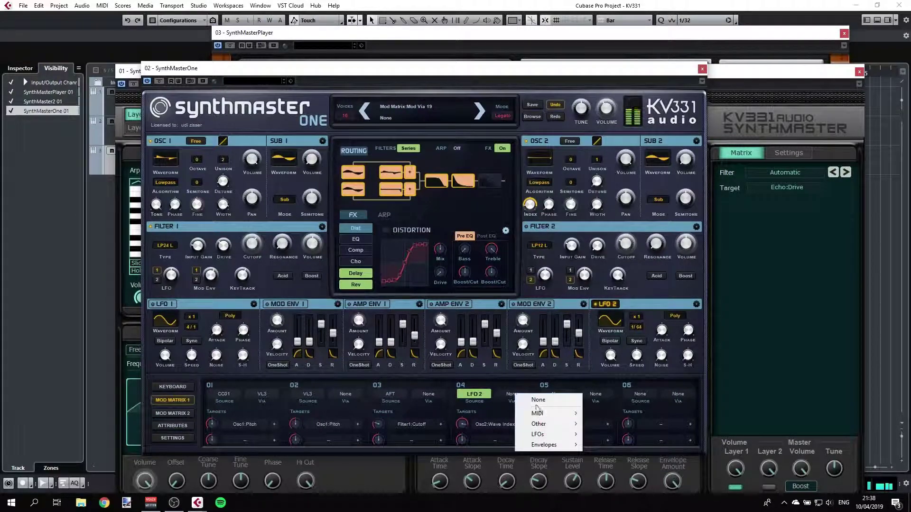
click(501, 394)
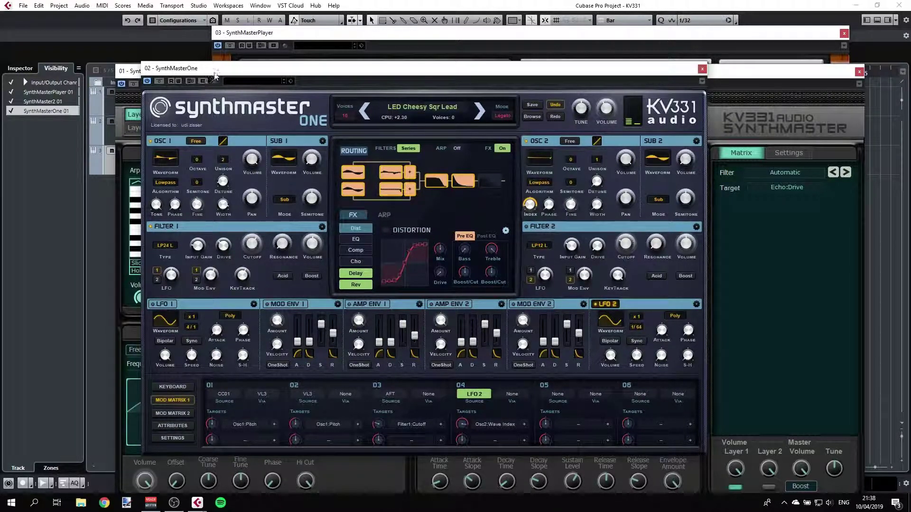
Step: Move the SynthMasterOne window aside and bring SynthMaster2 to the front, showing its Layer 1 settings
drag(218, 72, 243, 59)
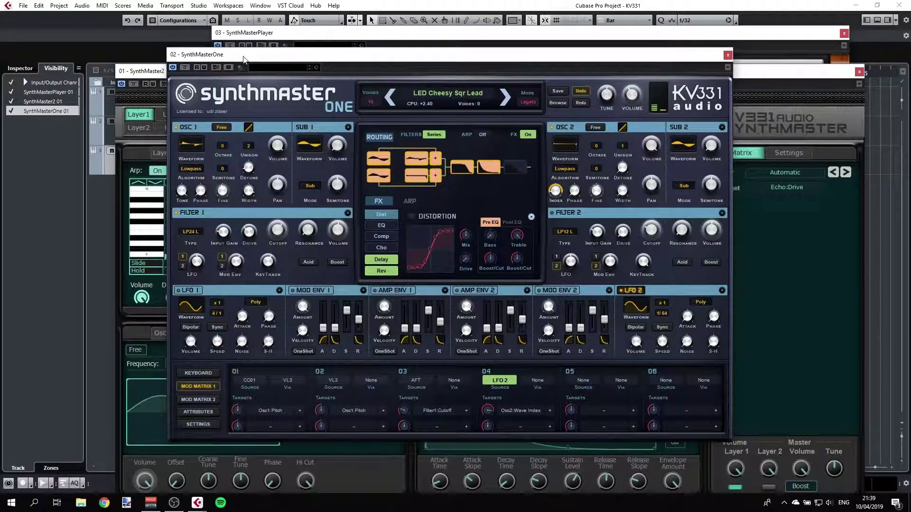
click(160, 74)
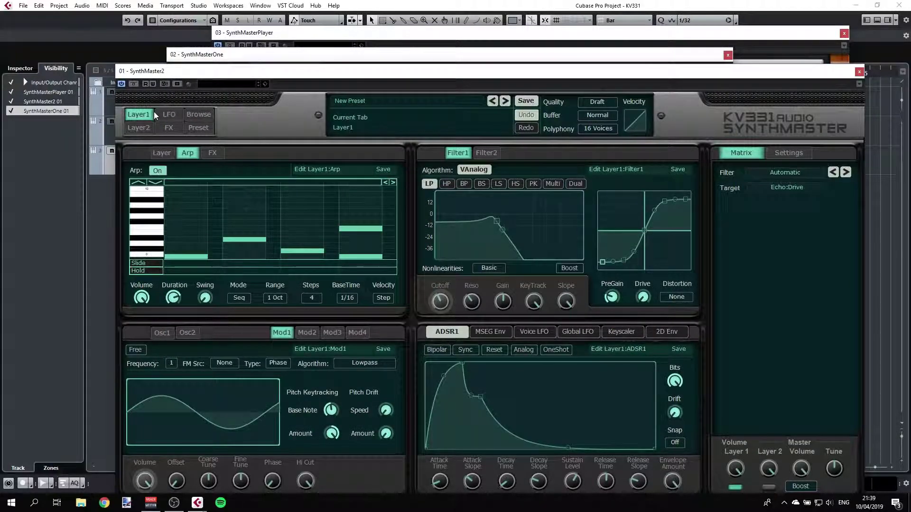
click(139, 116)
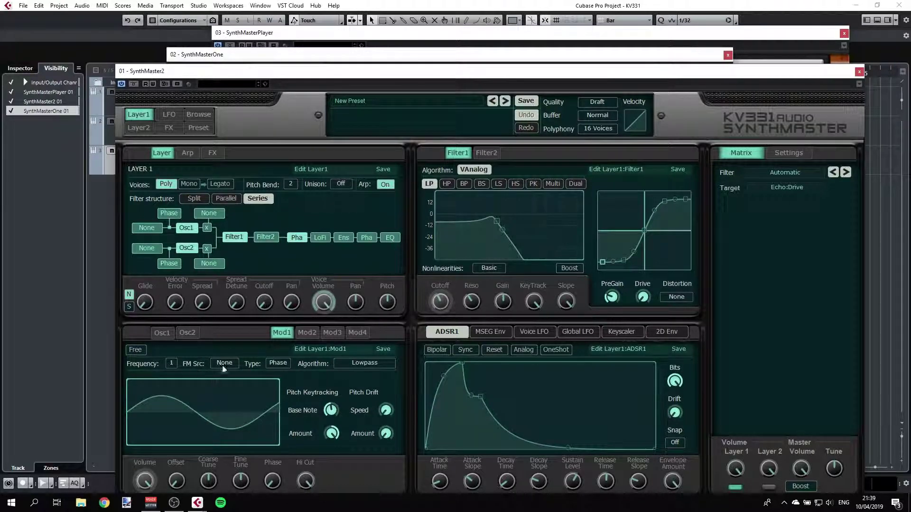
Step: Change Layer 1's Osc1 to the Wavetable type with the Organ II wavetable, and raise its wave index to about 54
click(162, 333)
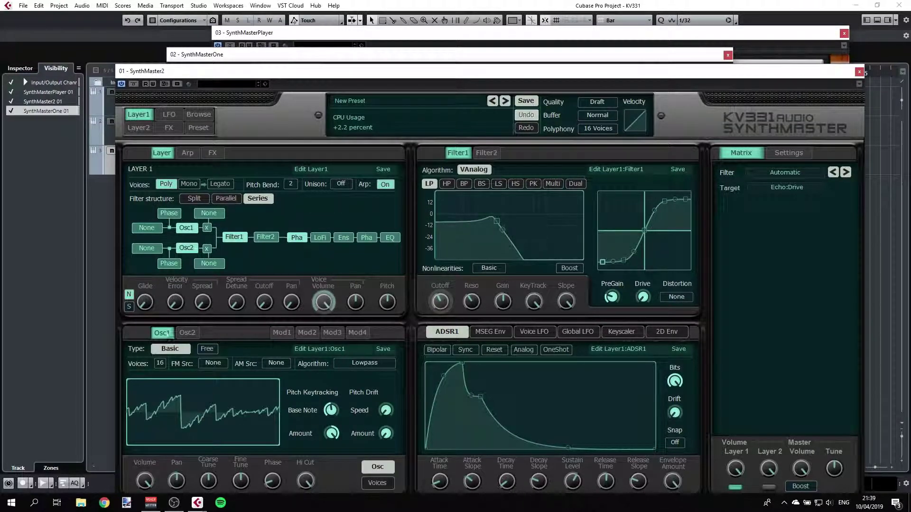
click(171, 353)
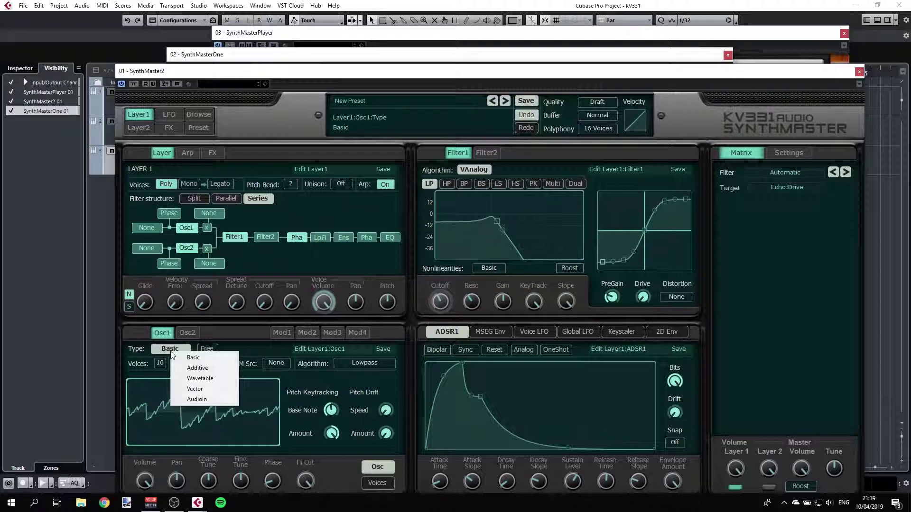
click(190, 378)
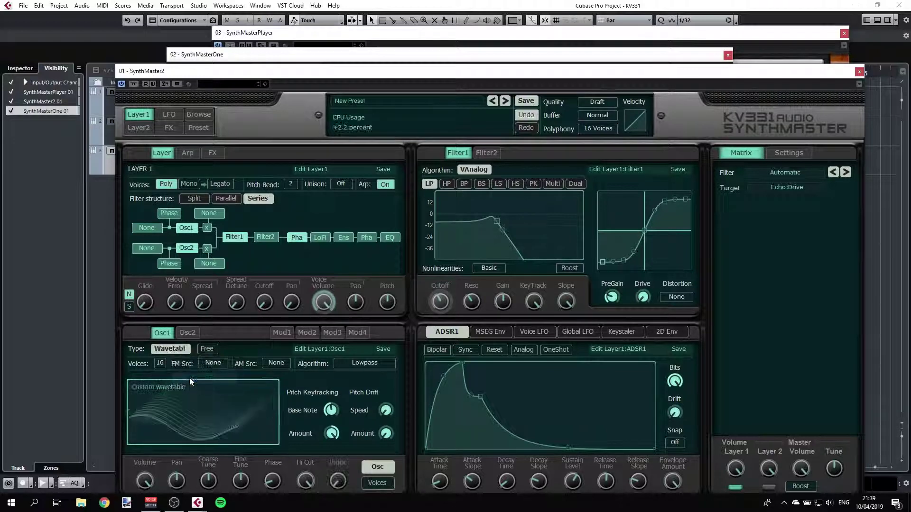
right_click(195, 405)
mouse_move(213, 408)
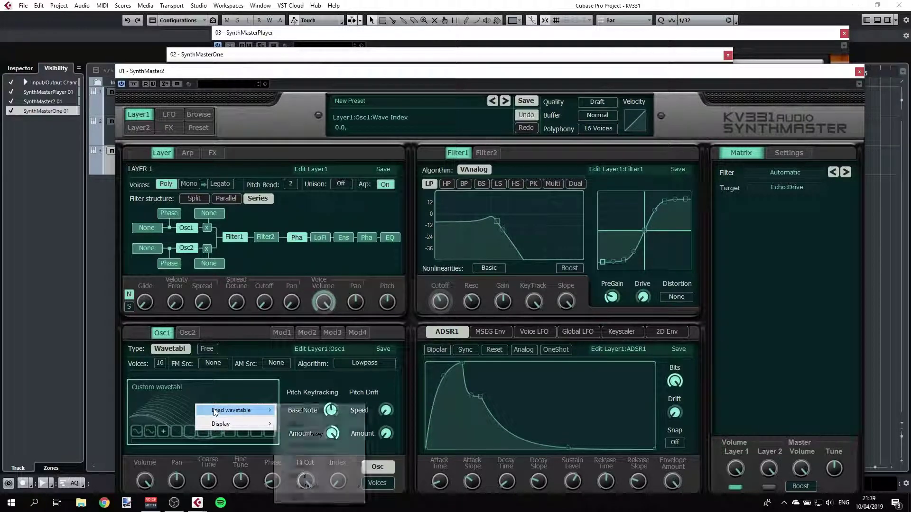
mouse_move(313, 455)
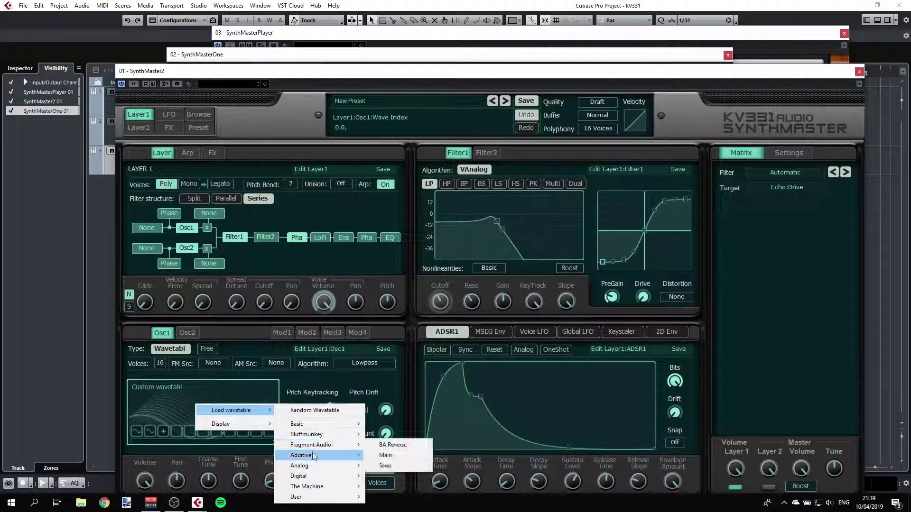
click(396, 400)
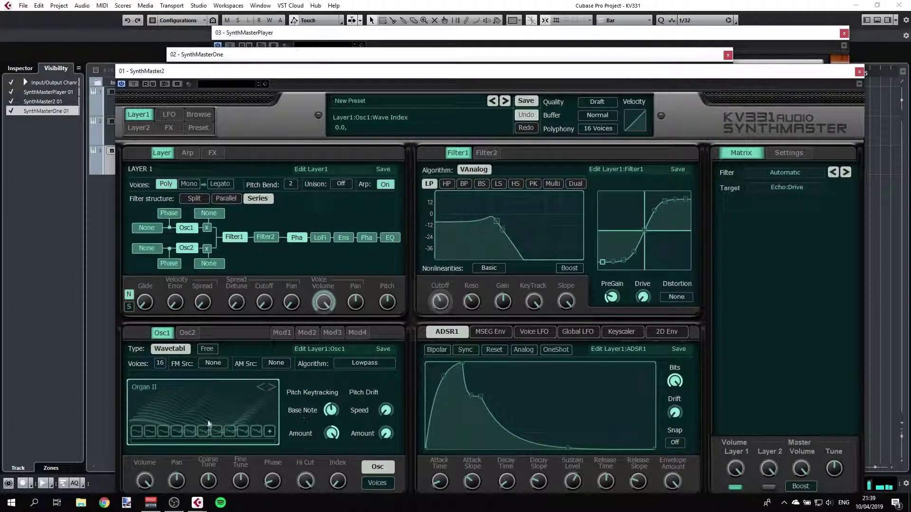
drag(337, 480, 307, 485)
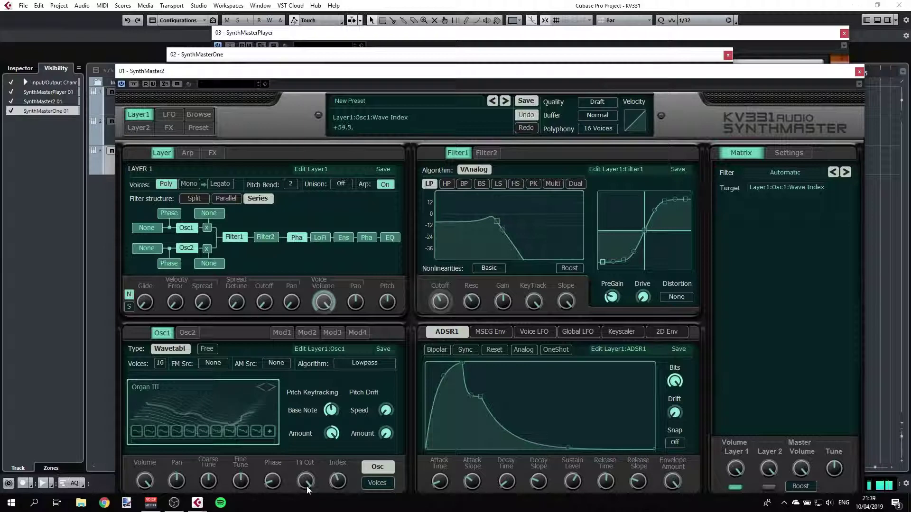
Step: On the SynthMaster2 track, switch off Layer 1's arpeggiator and set Osc1's wave index to about 72
click(107, 135)
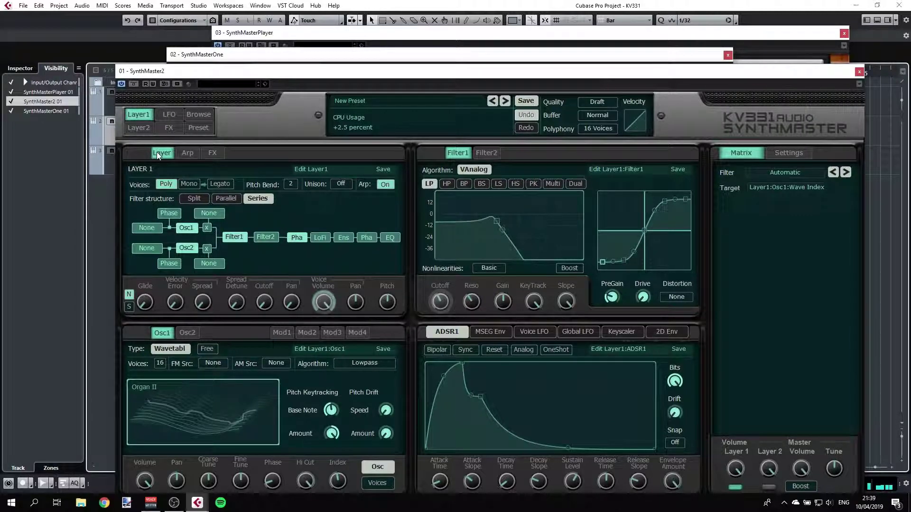
click(188, 153)
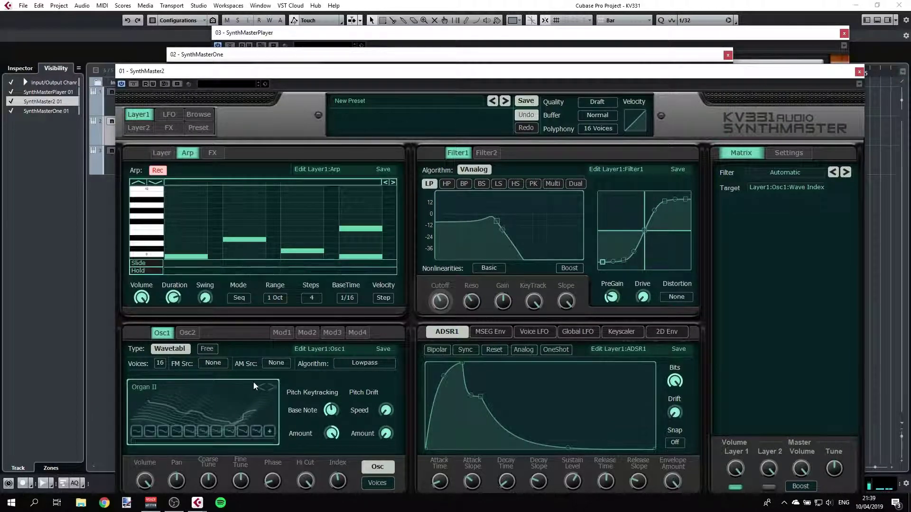
click(159, 171)
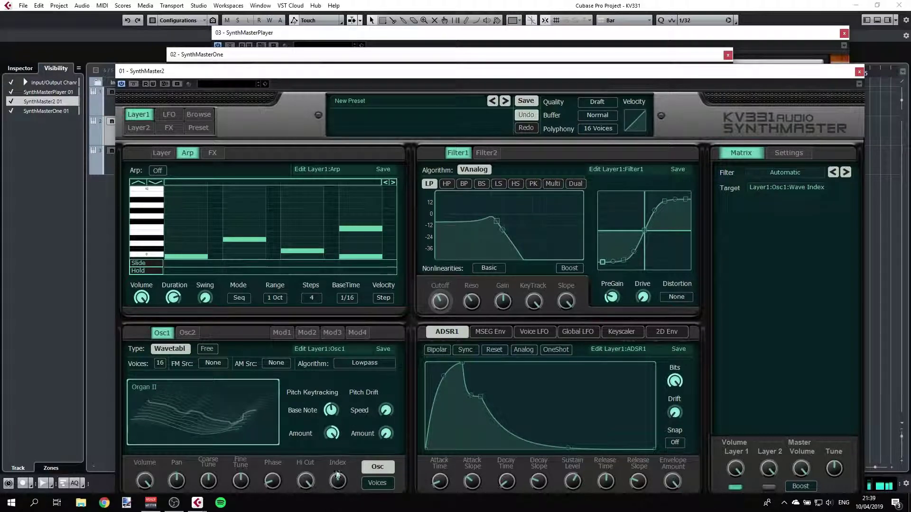
scroll(337, 481, up, 1)
mouse_move(334, 482)
mouse_down()
mouse_move(335, 463)
mouse_move(332, 485)
mouse_up()
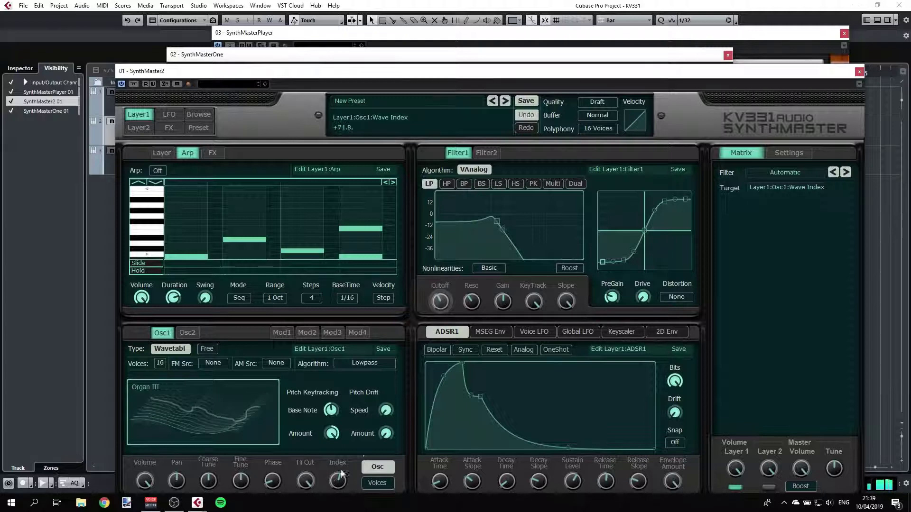
Step: Modulate Osc1's wave index with Layer 1's Voice LFO 1 and set that LFO's beat multiplier to 1/32
click(541, 336)
click(539, 346)
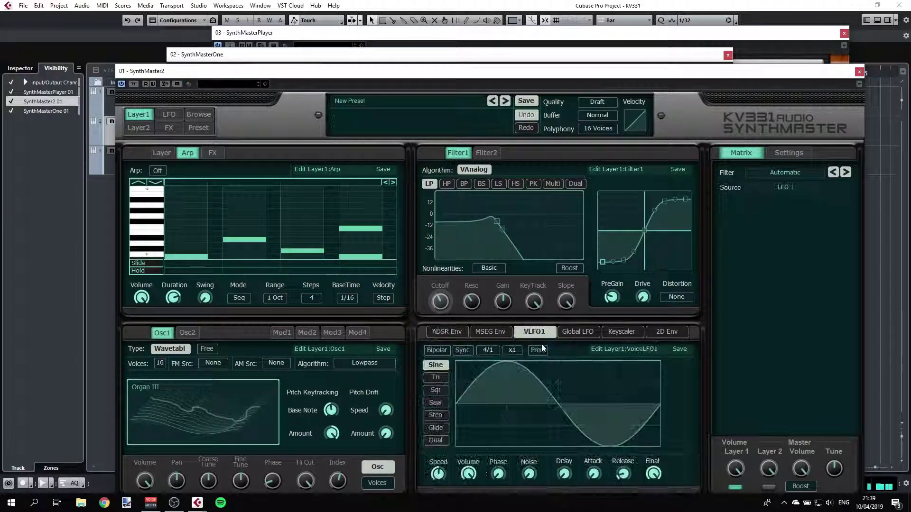
drag(331, 473, 335, 476)
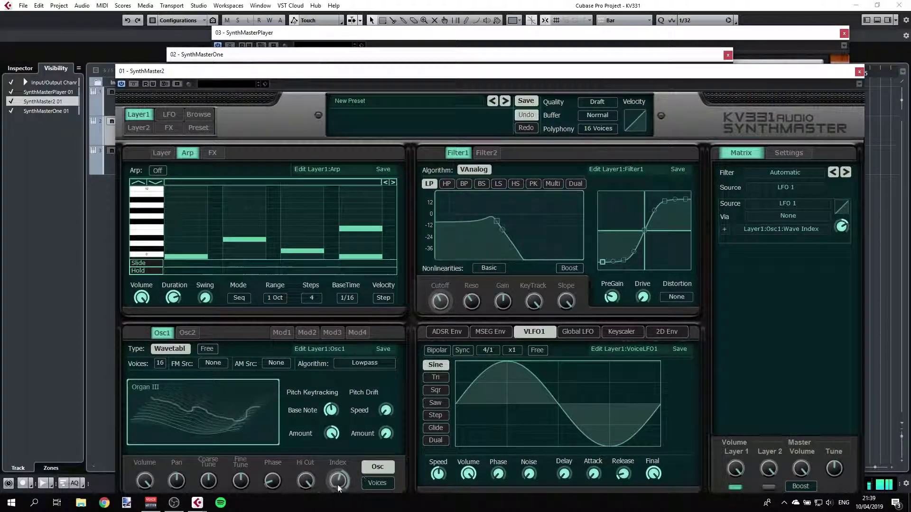
mouse_move(338, 485)
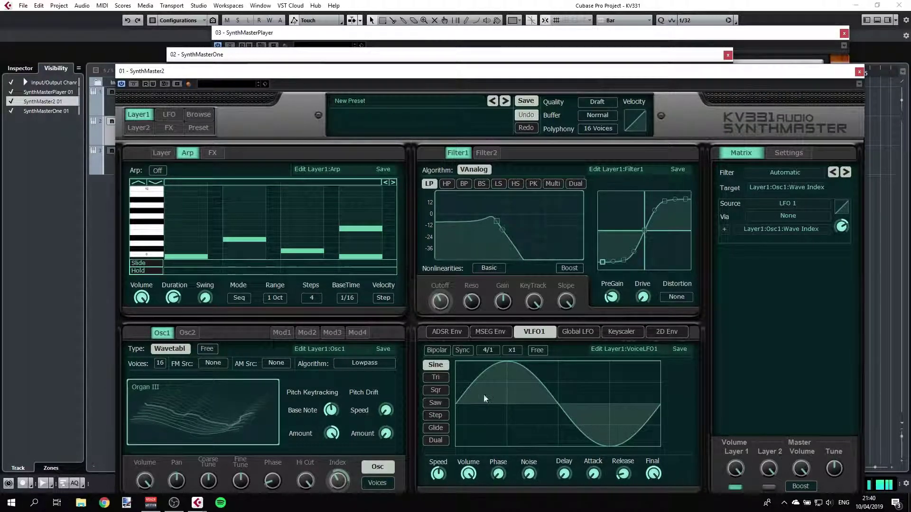
click(493, 350)
click(515, 428)
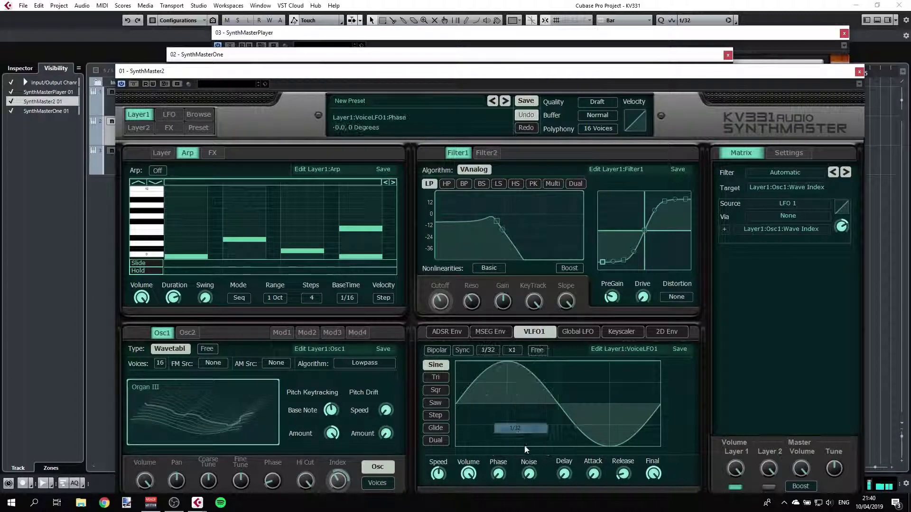